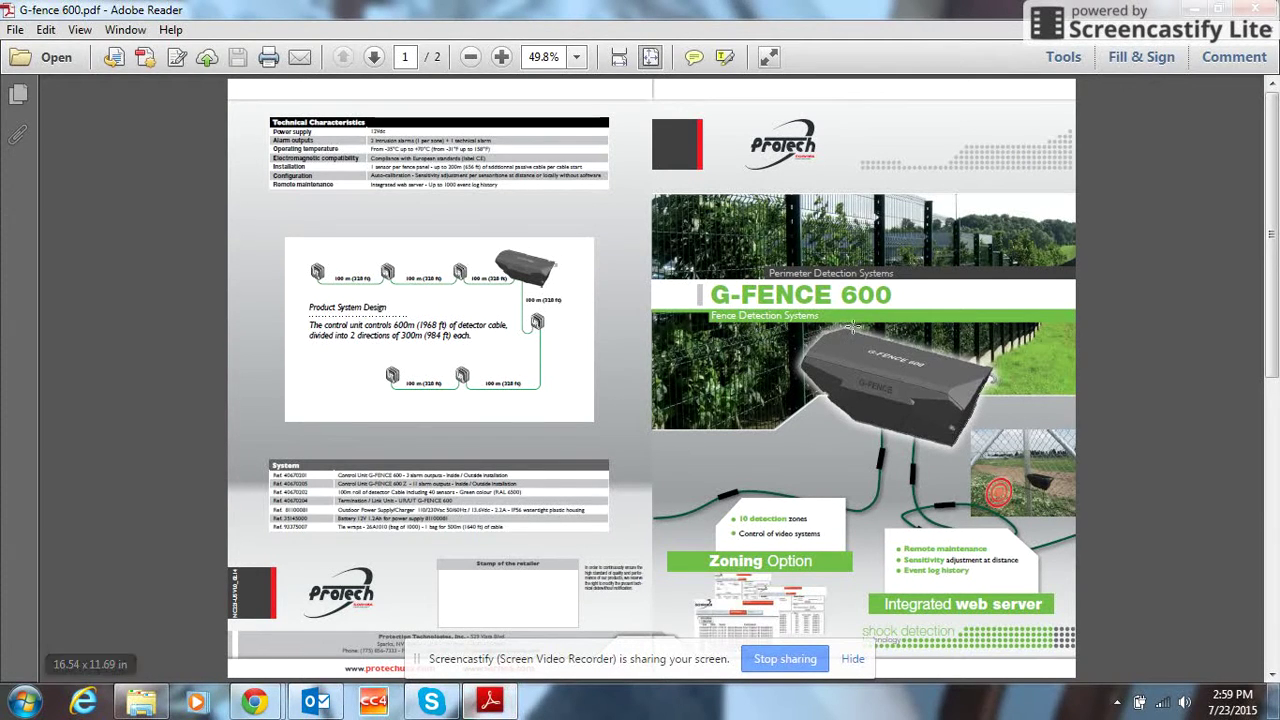
Step: Open the computer's list of network adapters through the Network and Sharing Center's adapter settings
left_click(1199, 9)
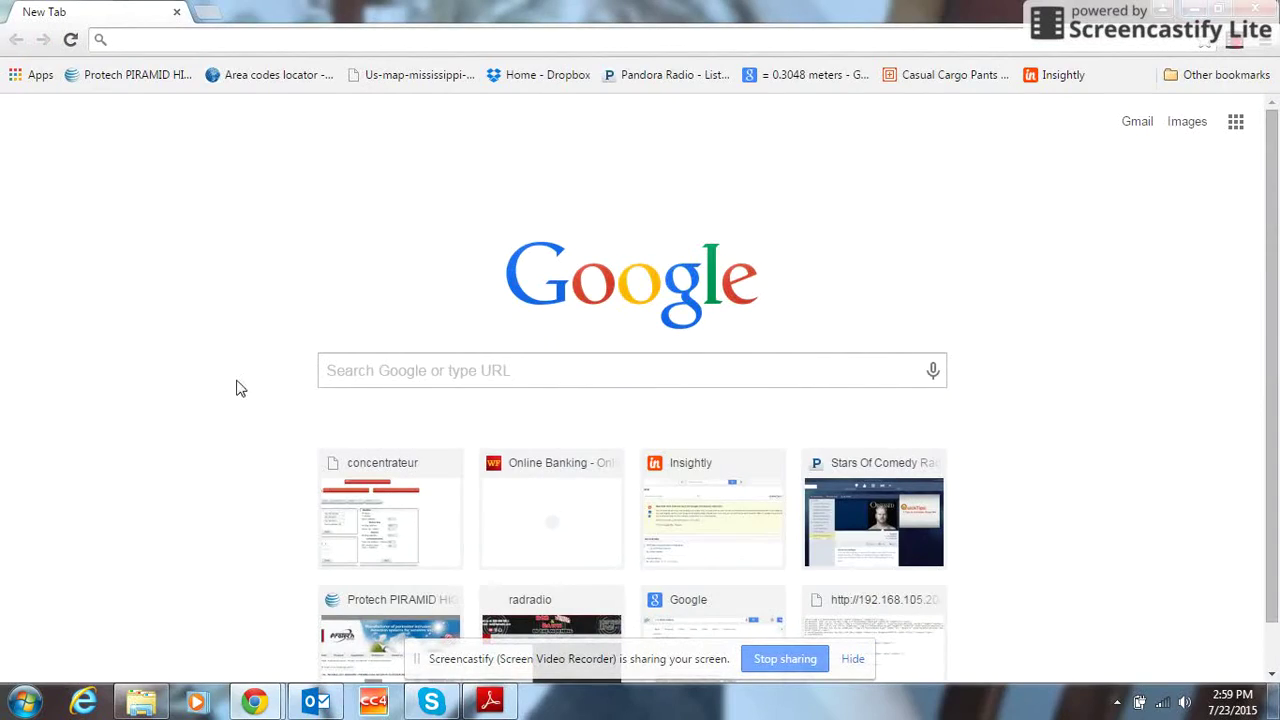
left_click(30, 705)
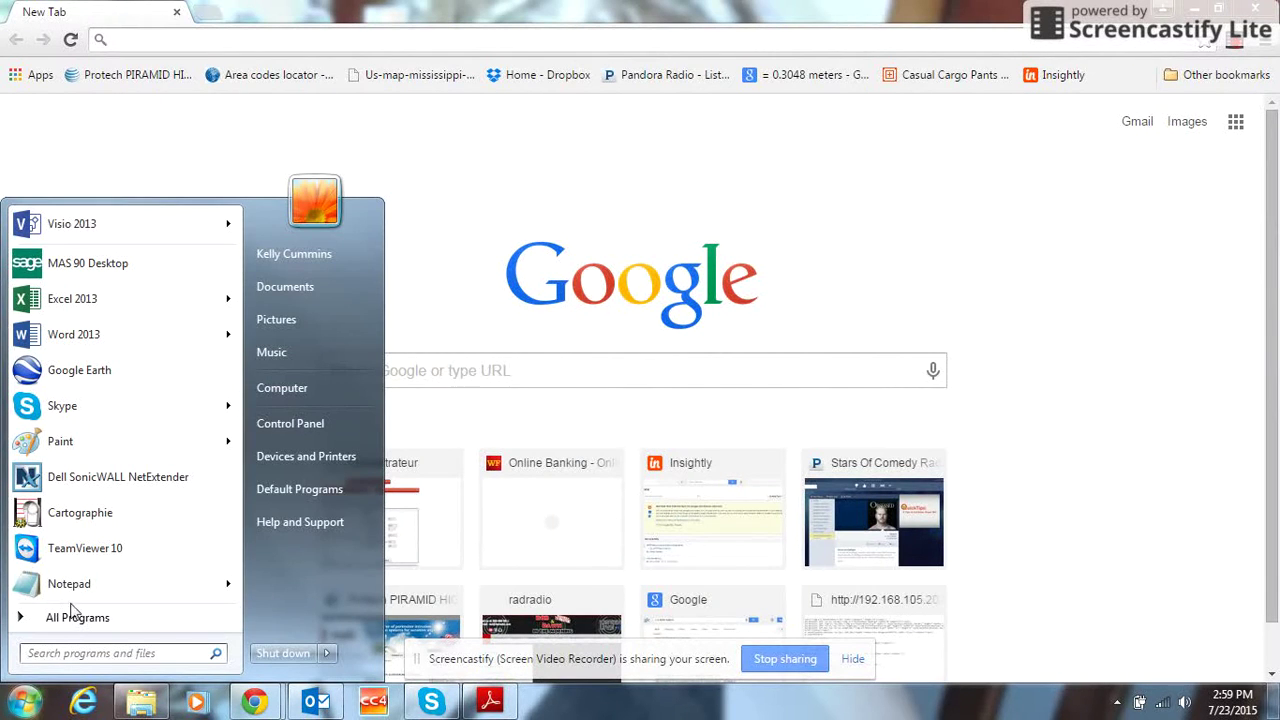
left_click(302, 422)
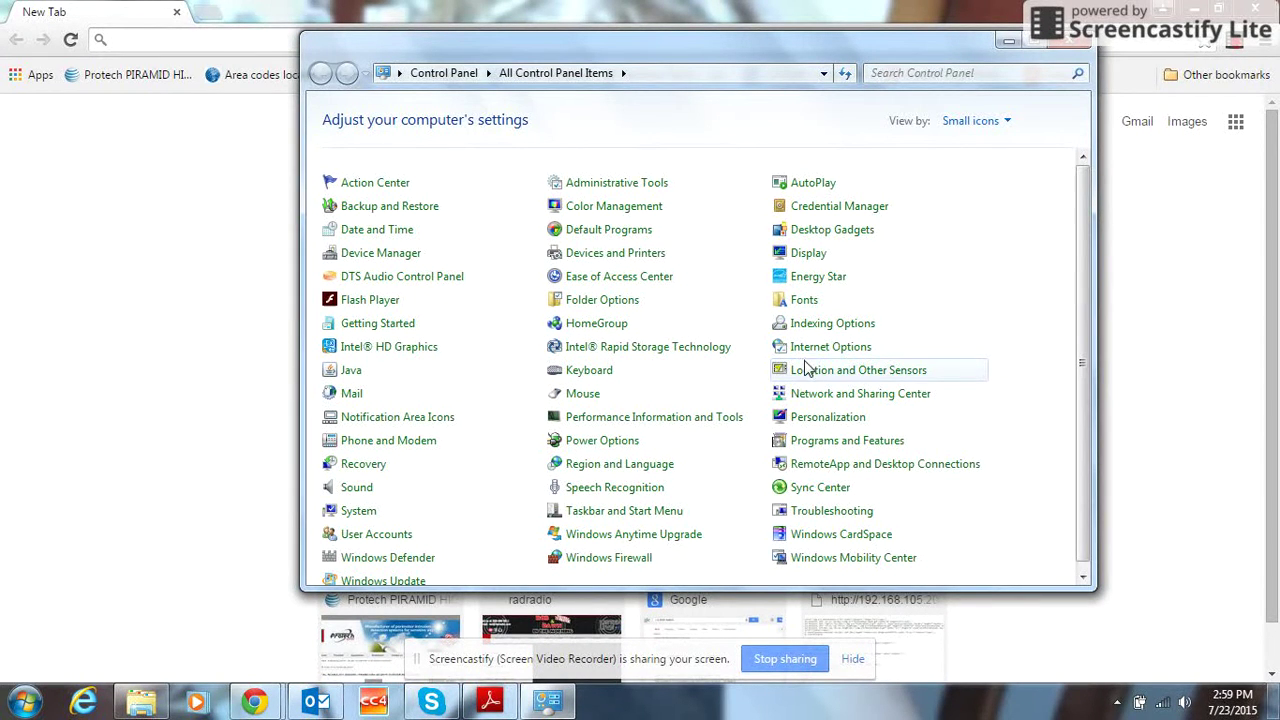
left_click(811, 396)
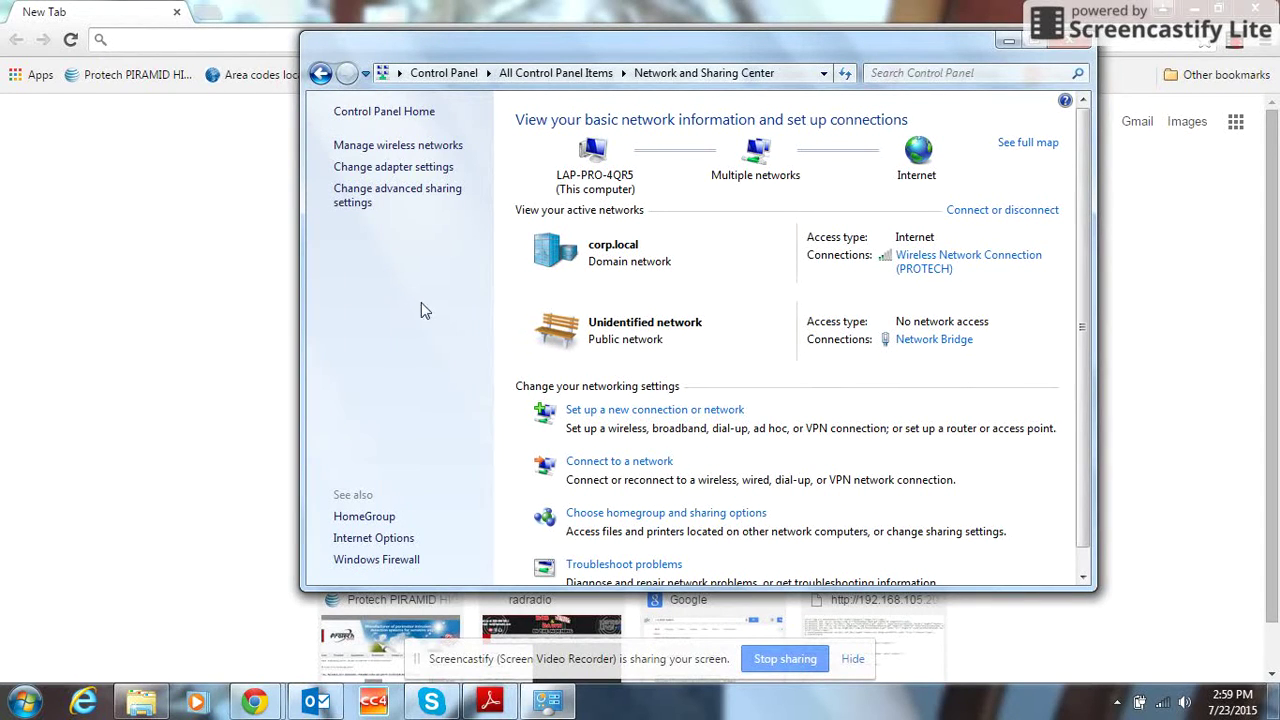
left_click(397, 170)
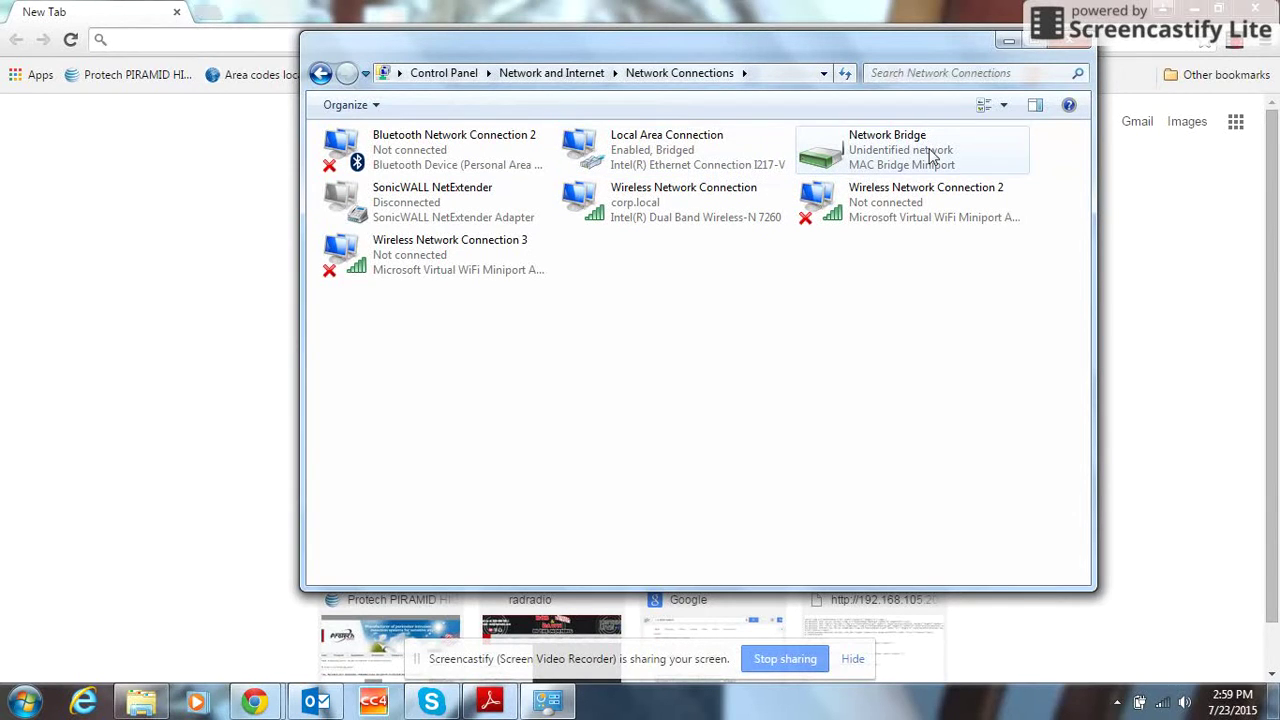
Step: Review the Network Bridge's Internet Protocol Version 4 settings, accept them as they are, and close the network connections window
left_click(887, 165)
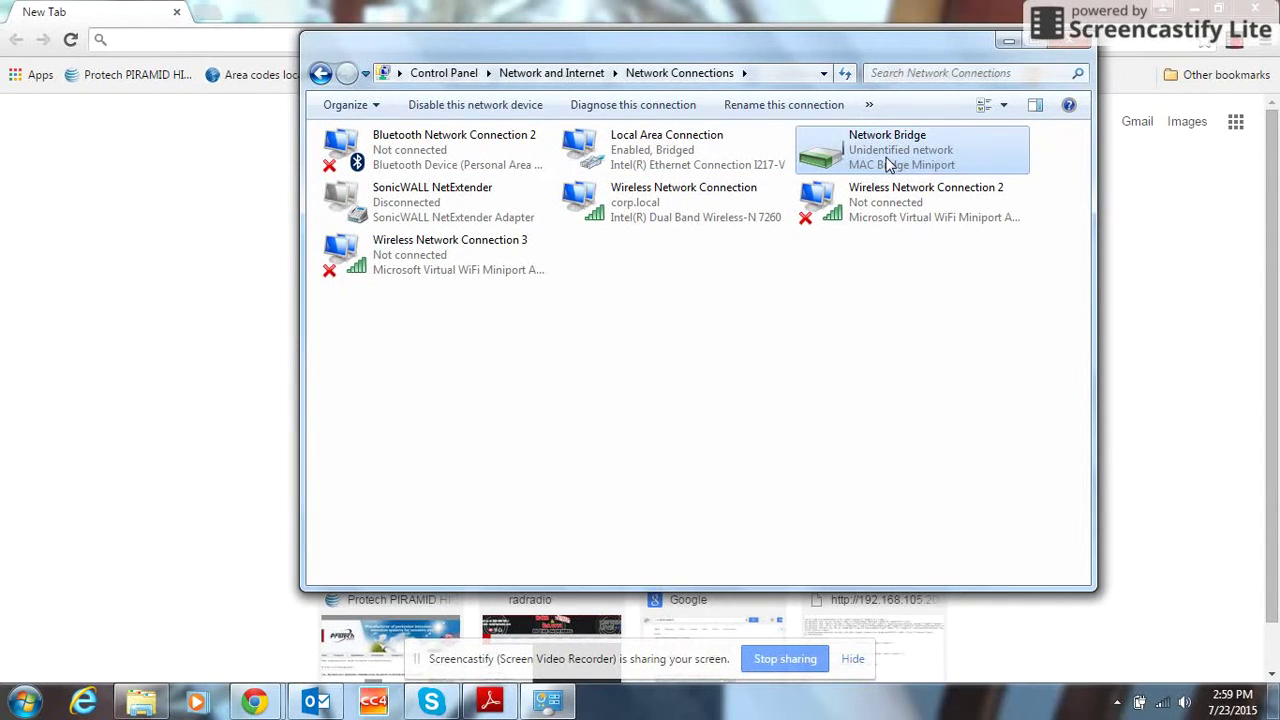
double_click(887, 165)
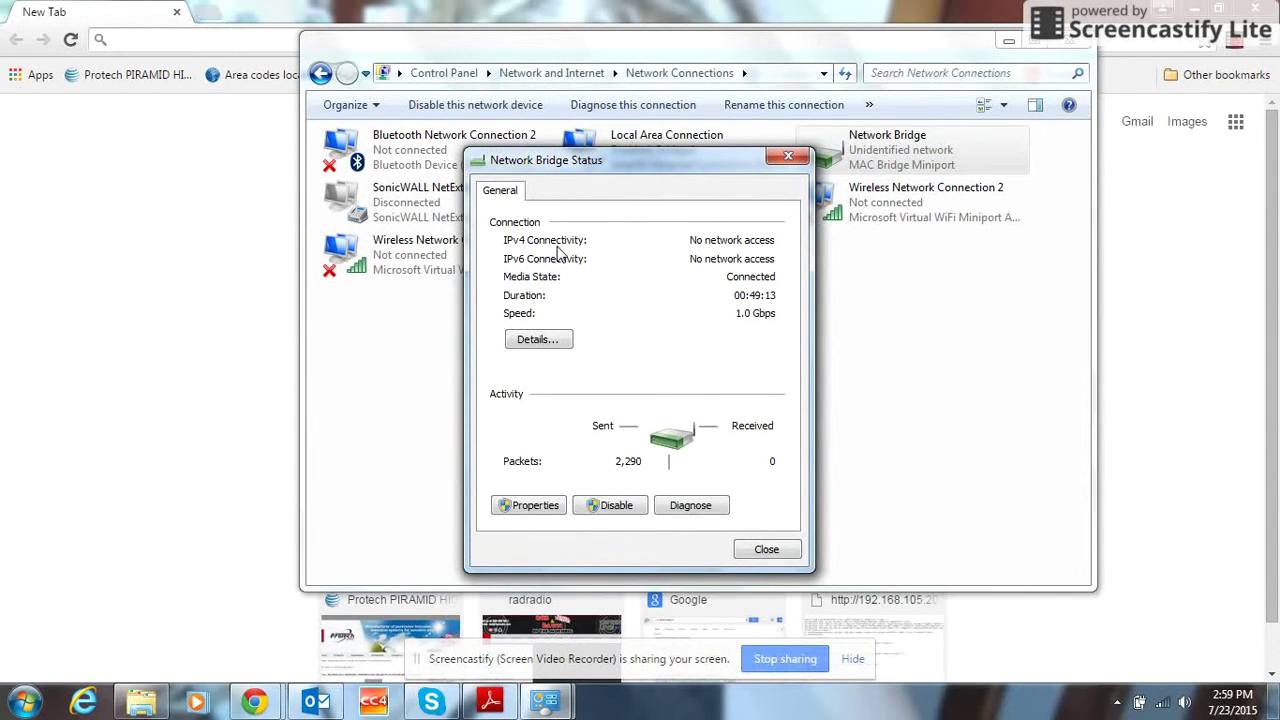
left_click(528, 505)
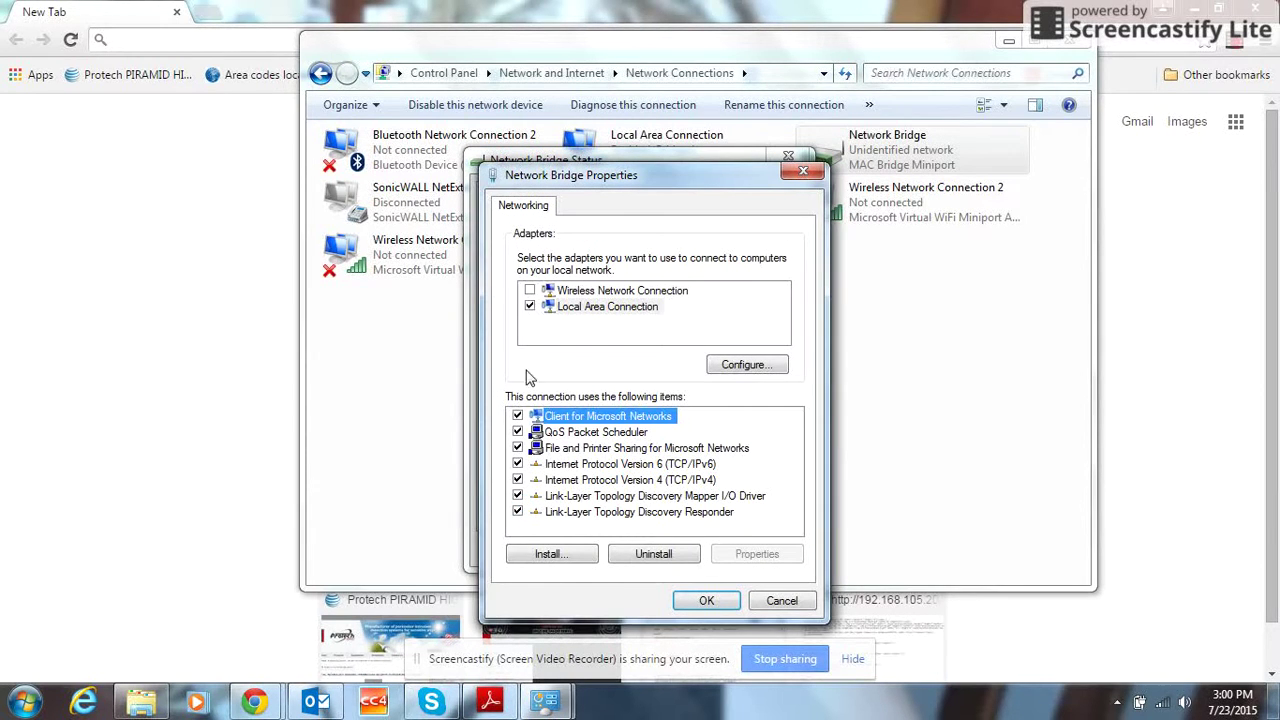
left_click(575, 482)
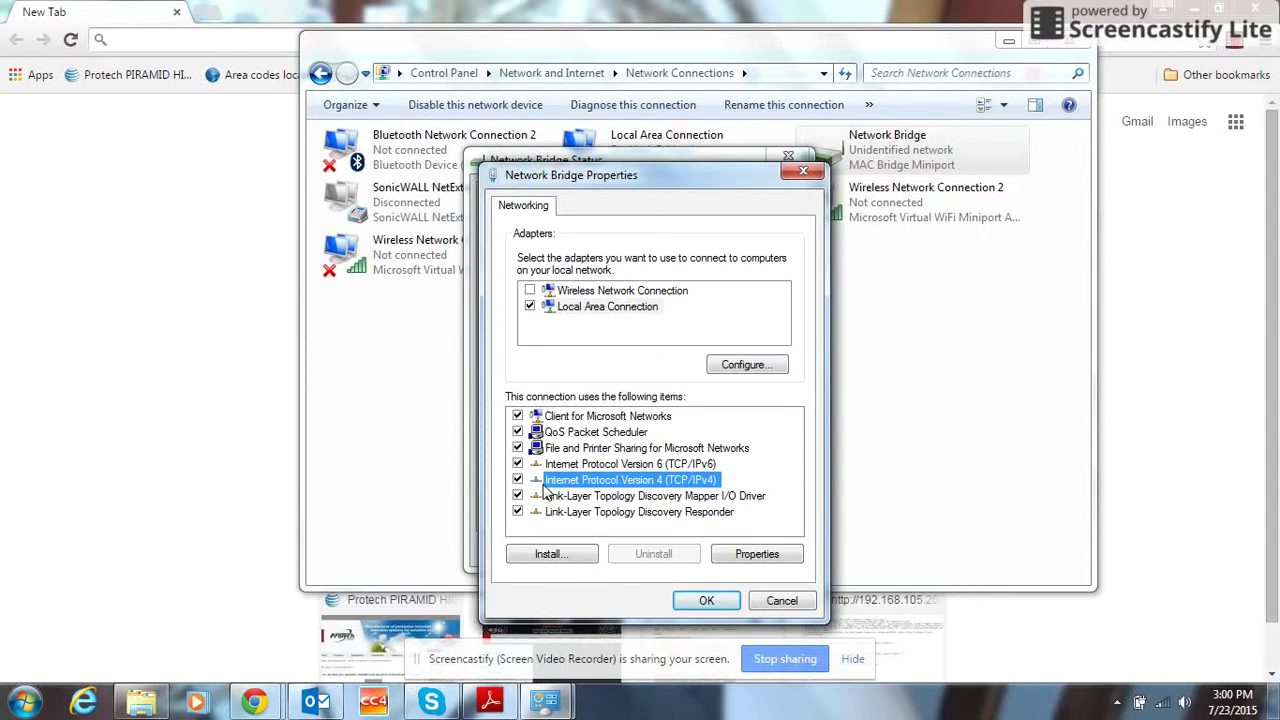
left_click(764, 556)
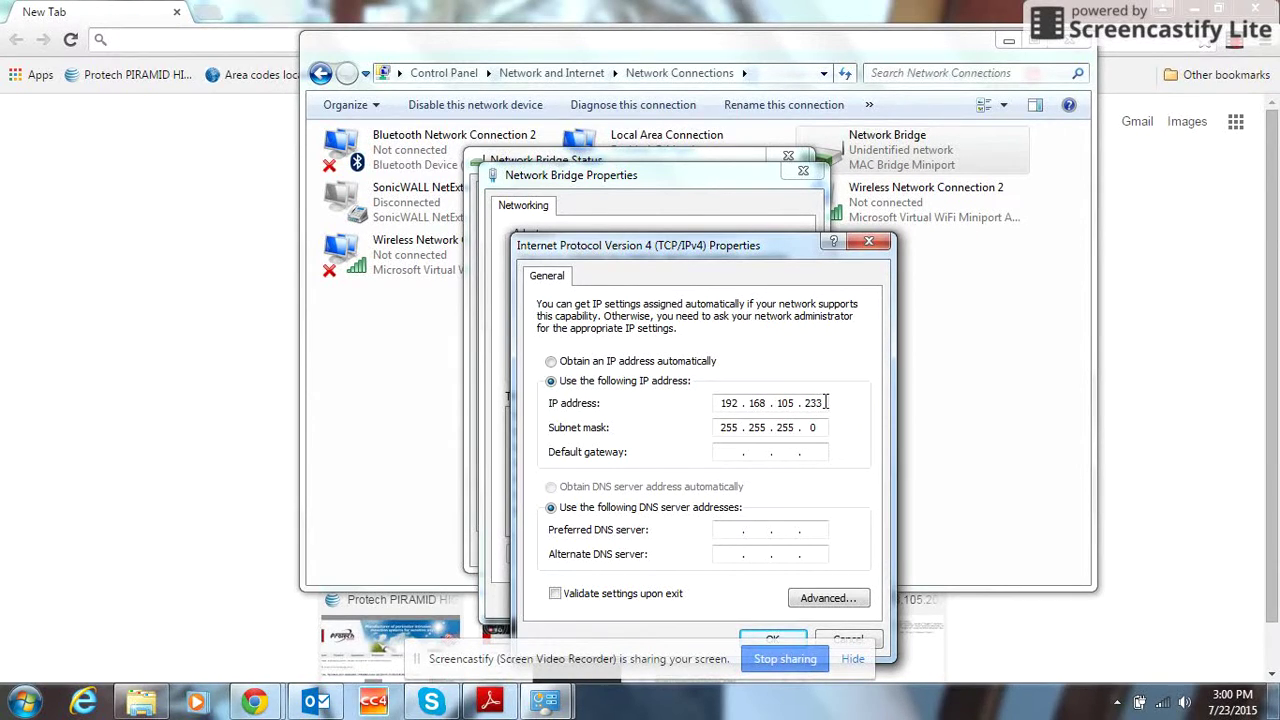
left_click(771, 632)
left_click(713, 599)
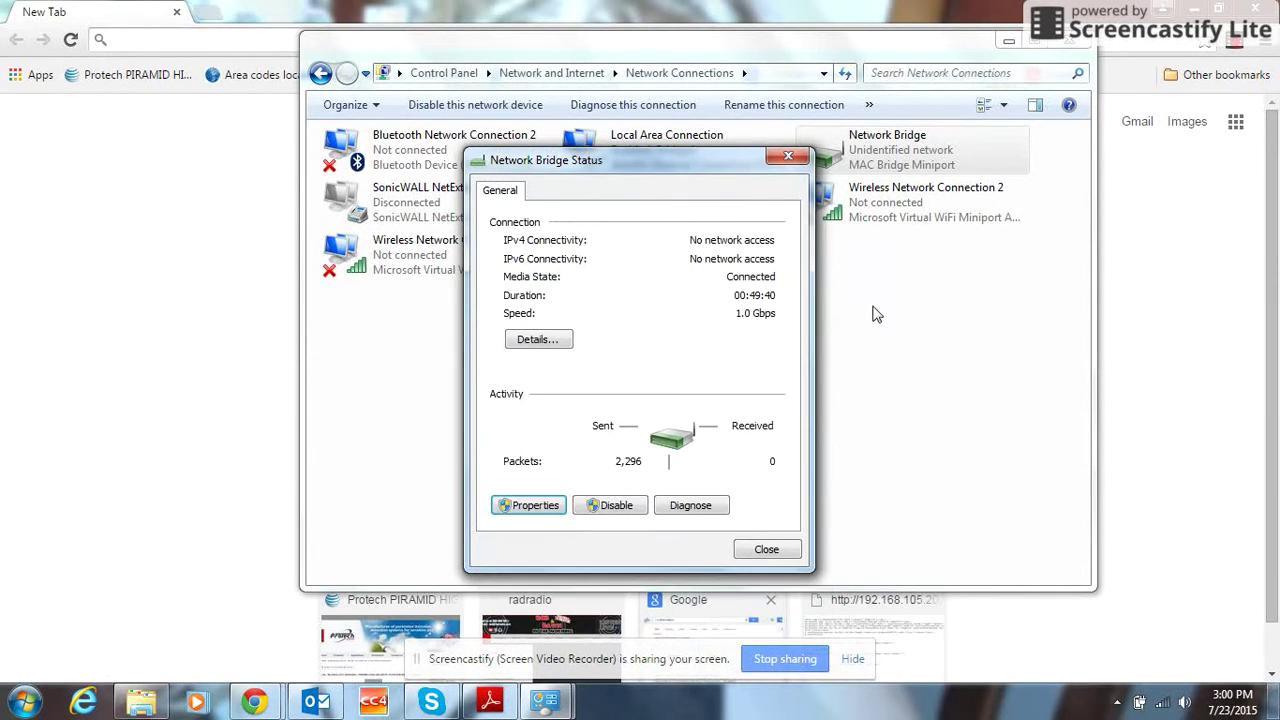
left_click(766, 548)
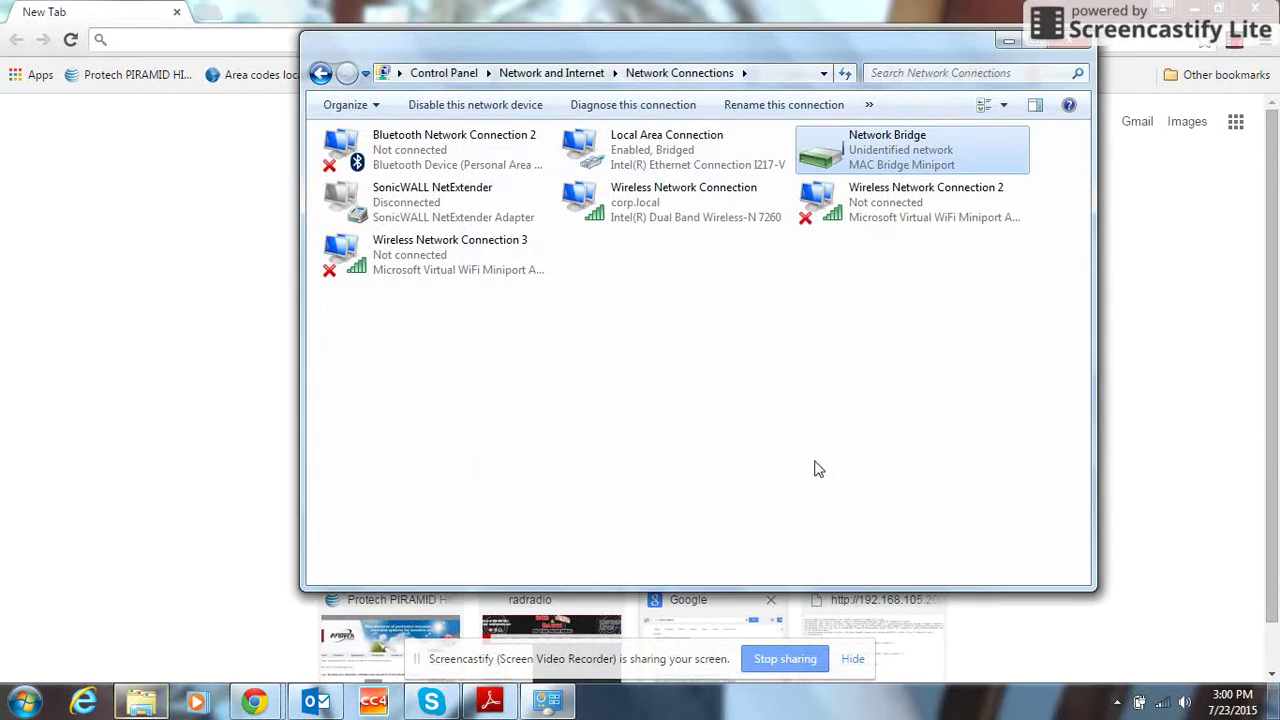
left_click(1072, 40)
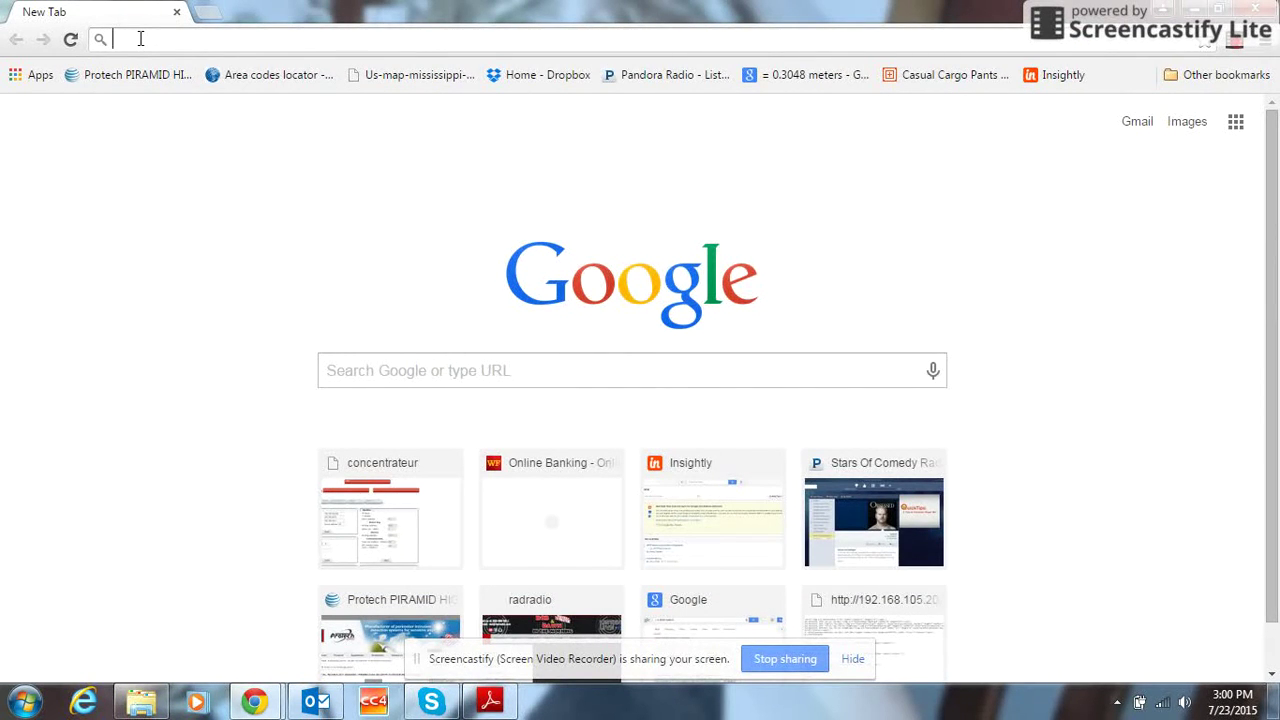
Step: Load 192.168.105.202 in the browser and log in as admin with the prefilled password
type("192.168.105.202")
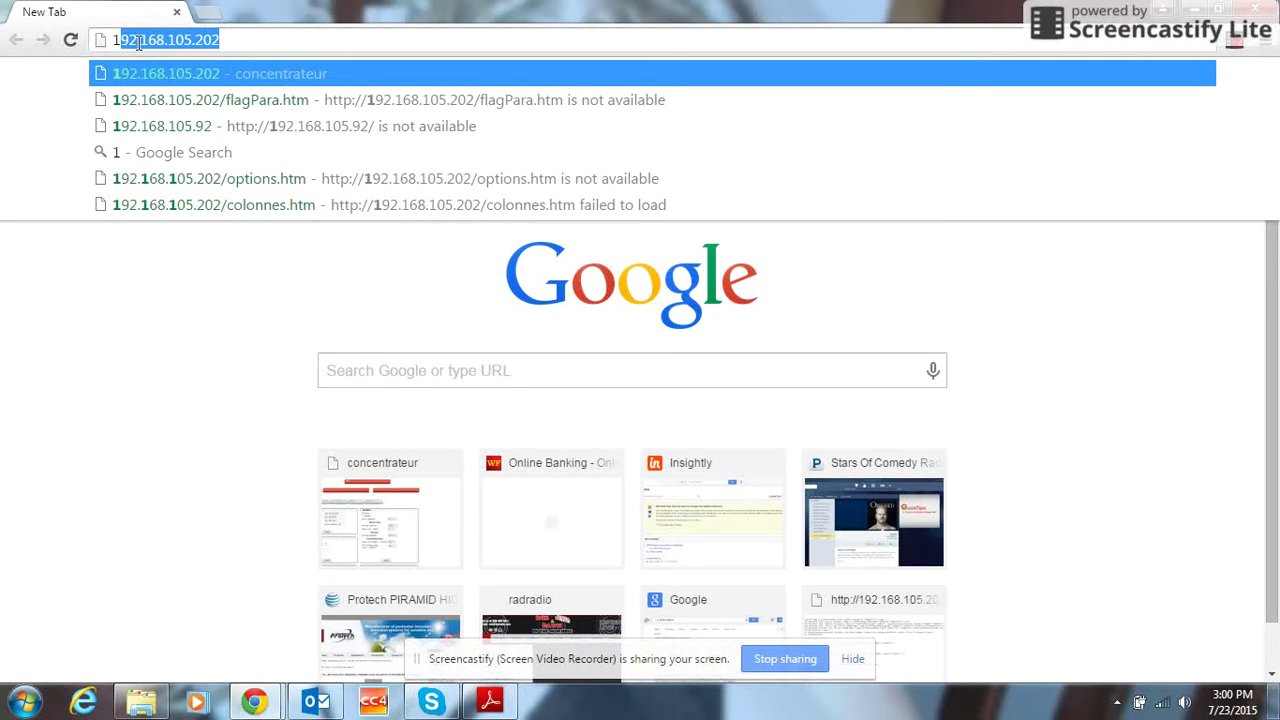
key("Return")
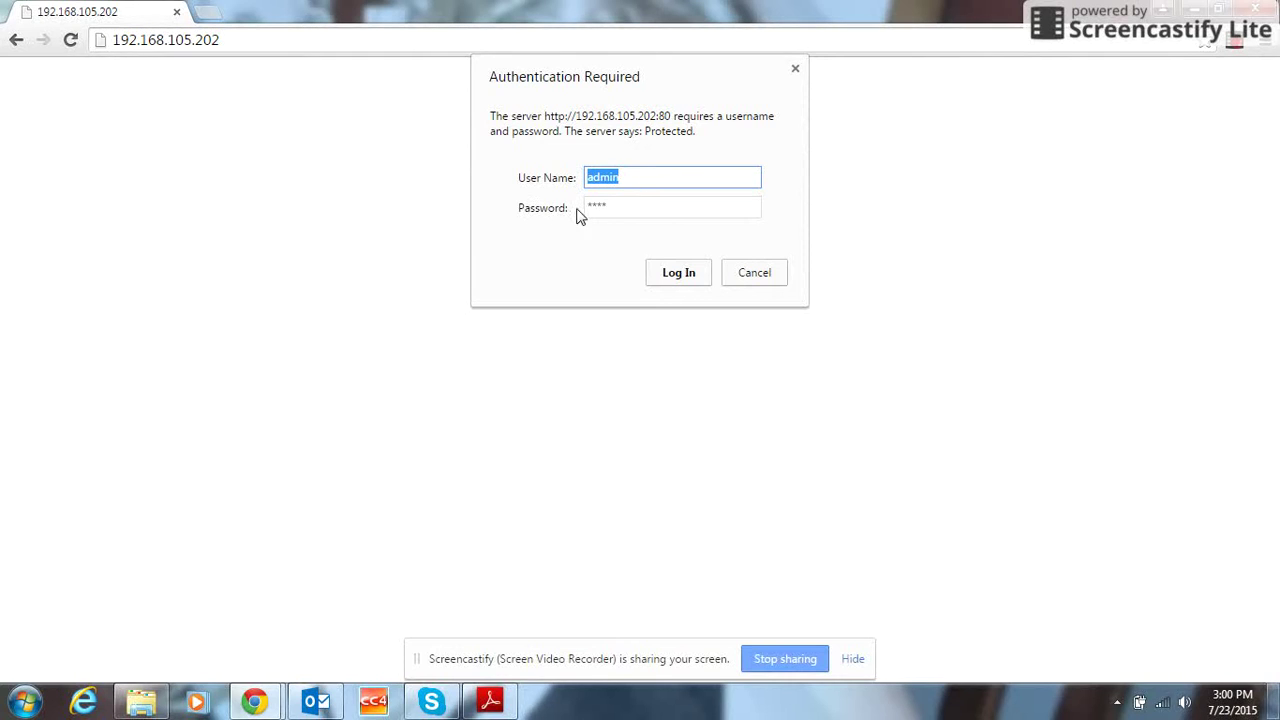
left_click(677, 276)
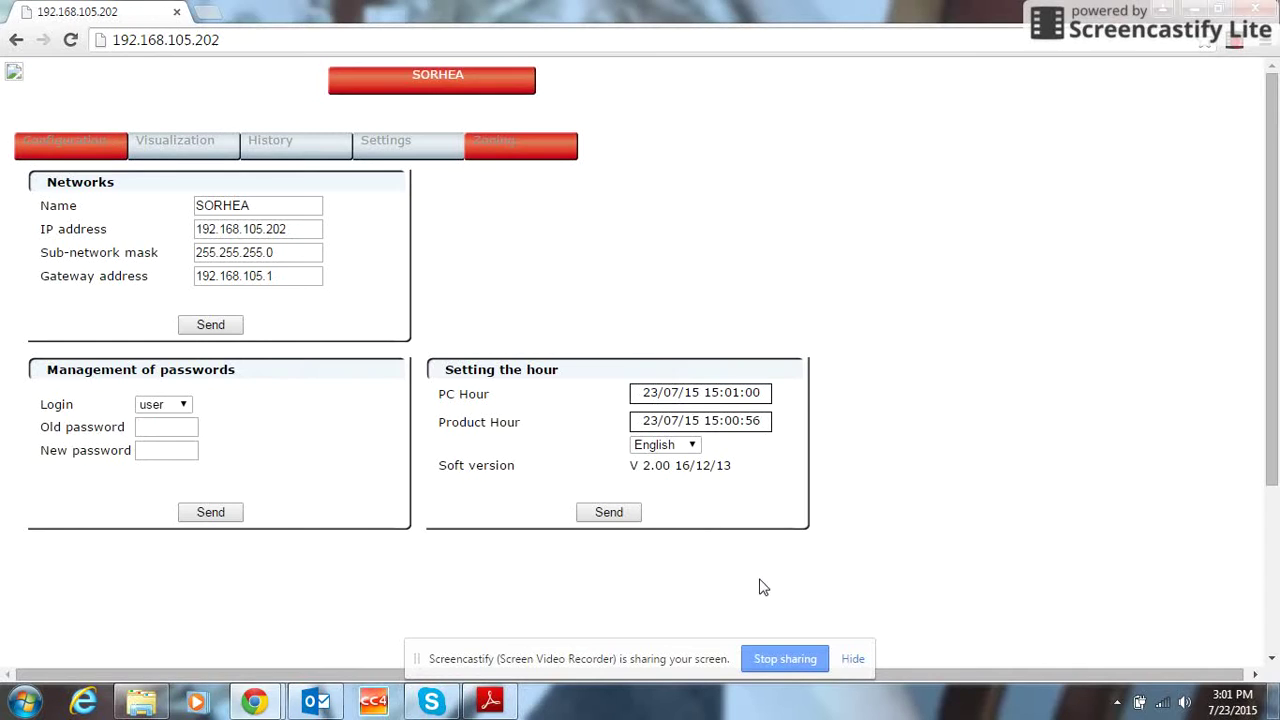
Step: Keep English as the language and send the PC hour to the product
left_click(692, 447)
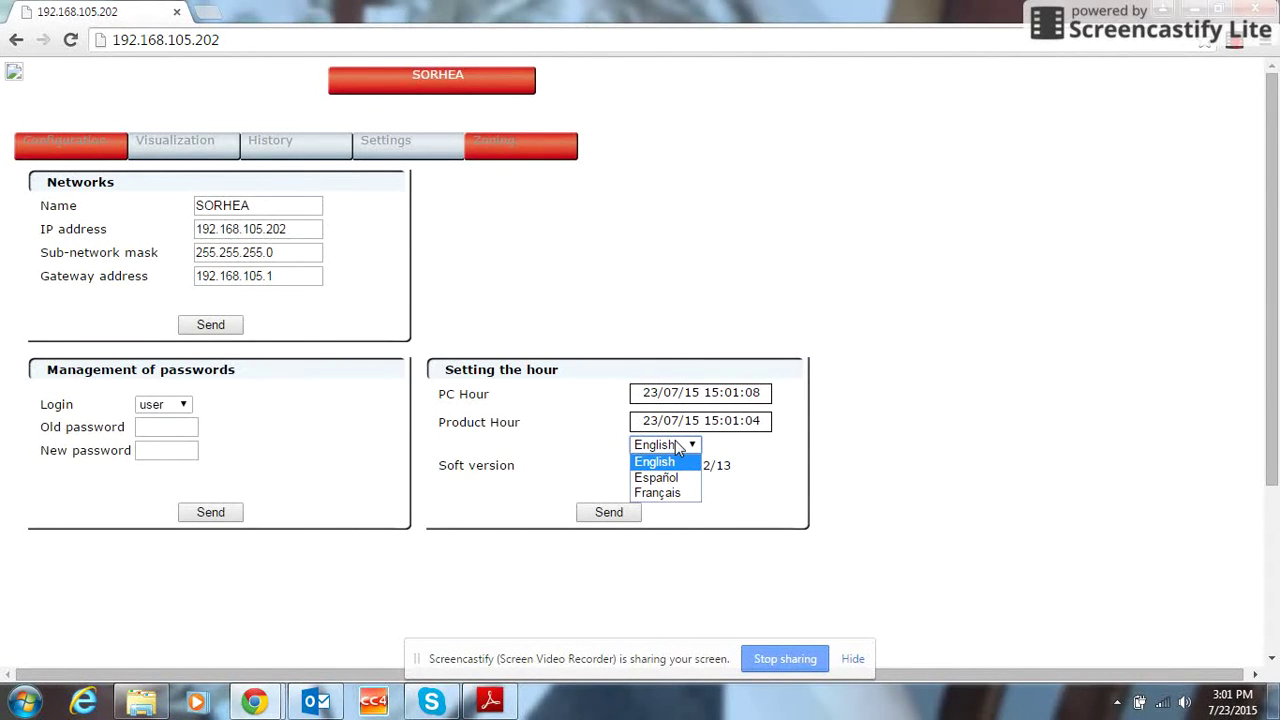
left_click(677, 447)
left_click(619, 517)
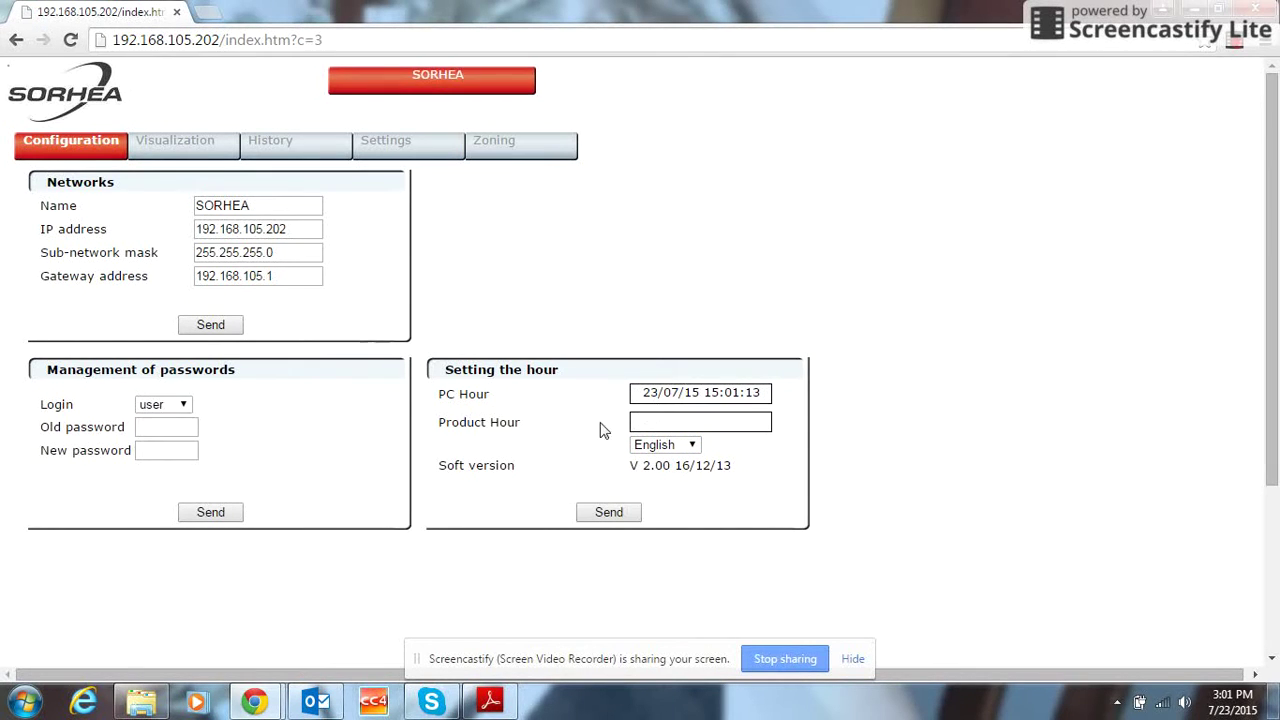
Step: Check the zone and alarm visualization, and delete the zoning configuration of all zones
left_click(165, 146)
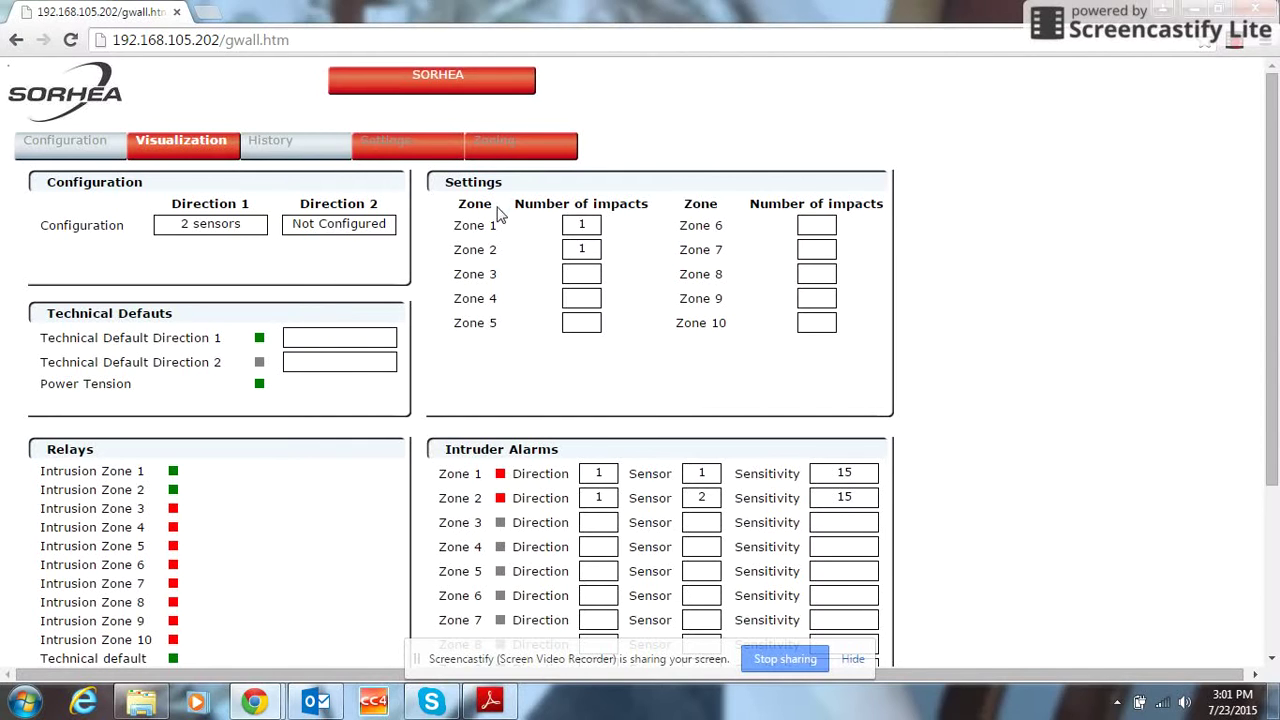
left_click(498, 146)
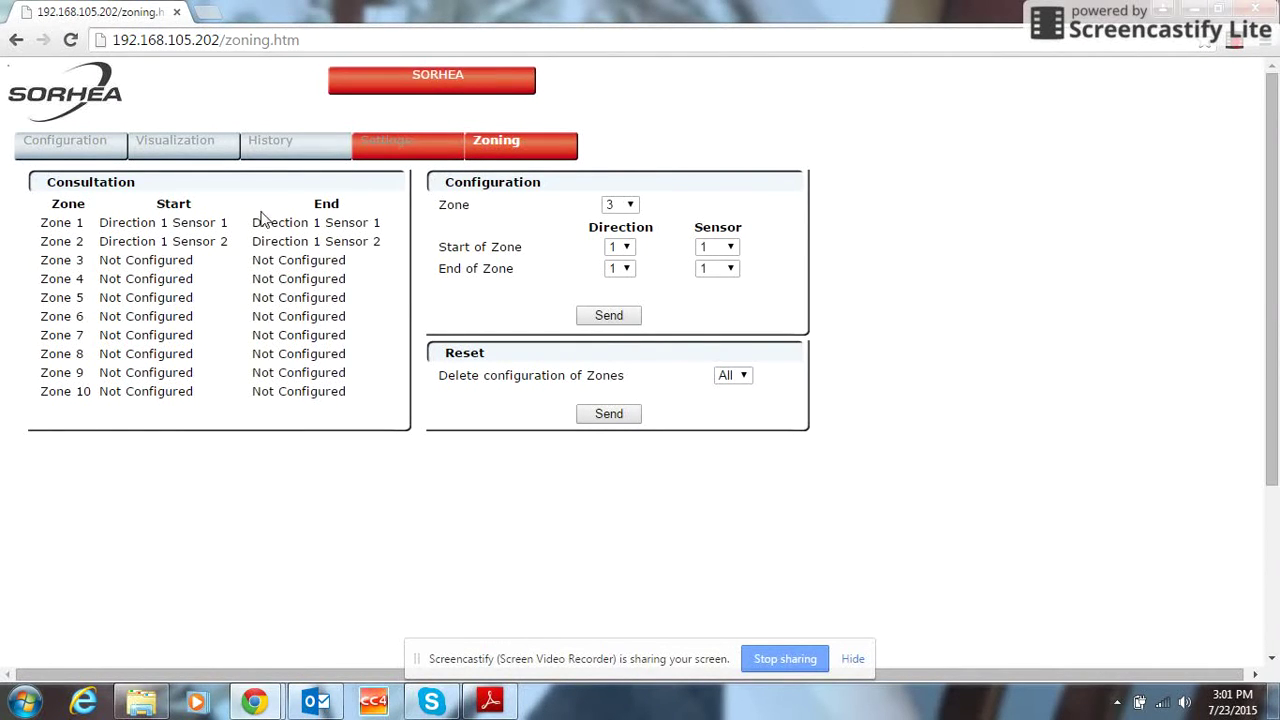
left_click(605, 415)
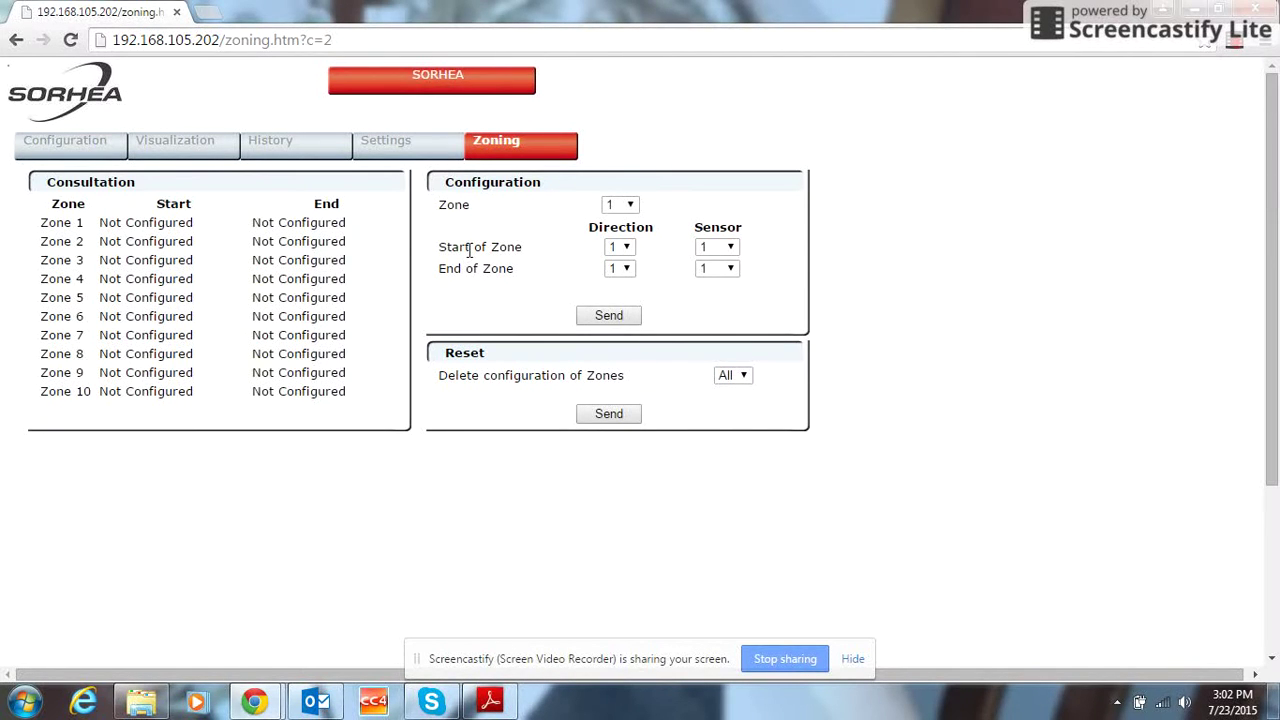
Step: Configure Zone 1 to start at Direction 1 Sensor 1 and end at Direction 1 Sensor 2
left_click(631, 207)
left_click(619, 222)
left_click(731, 248)
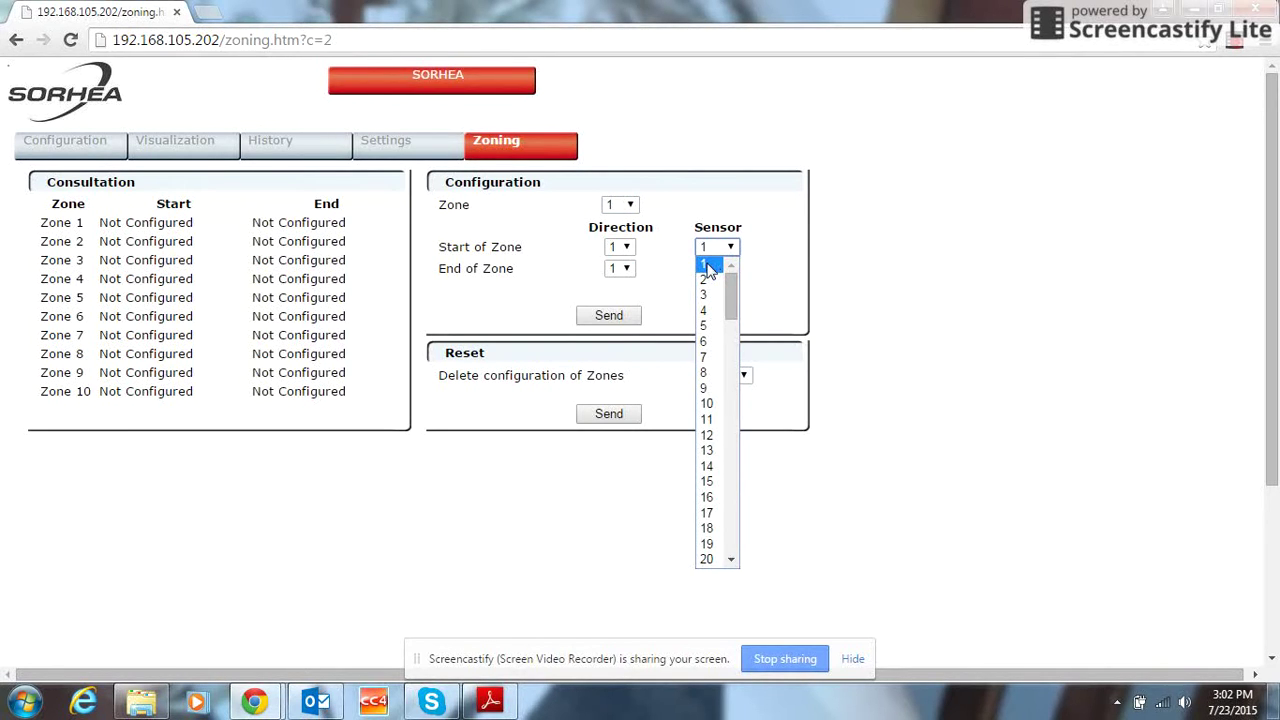
left_click(707, 265)
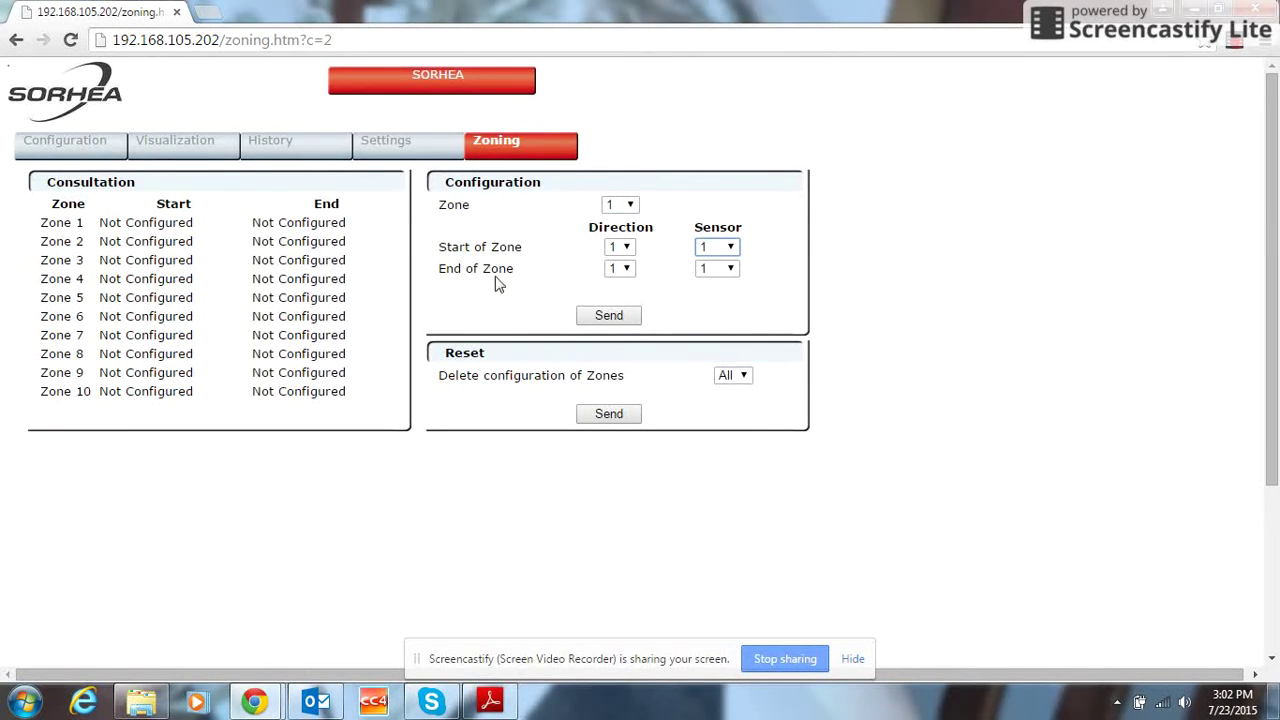
left_click(732, 270)
left_click(707, 305)
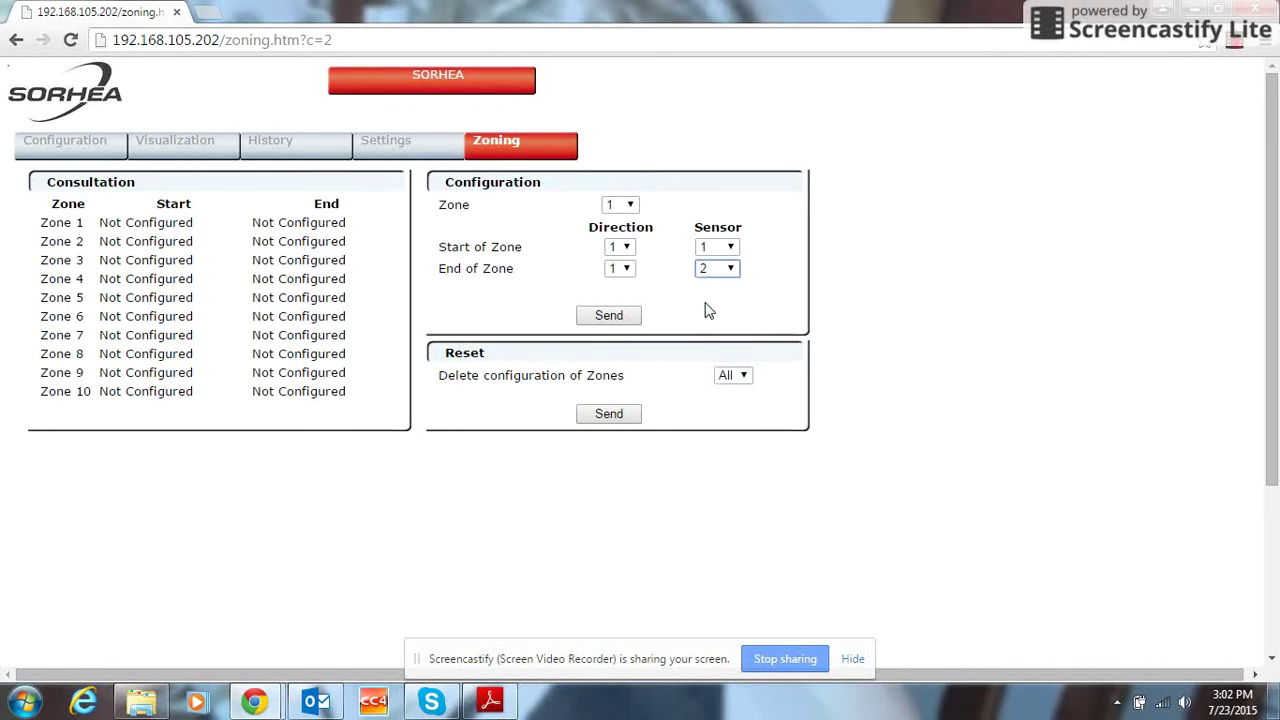
left_click(626, 318)
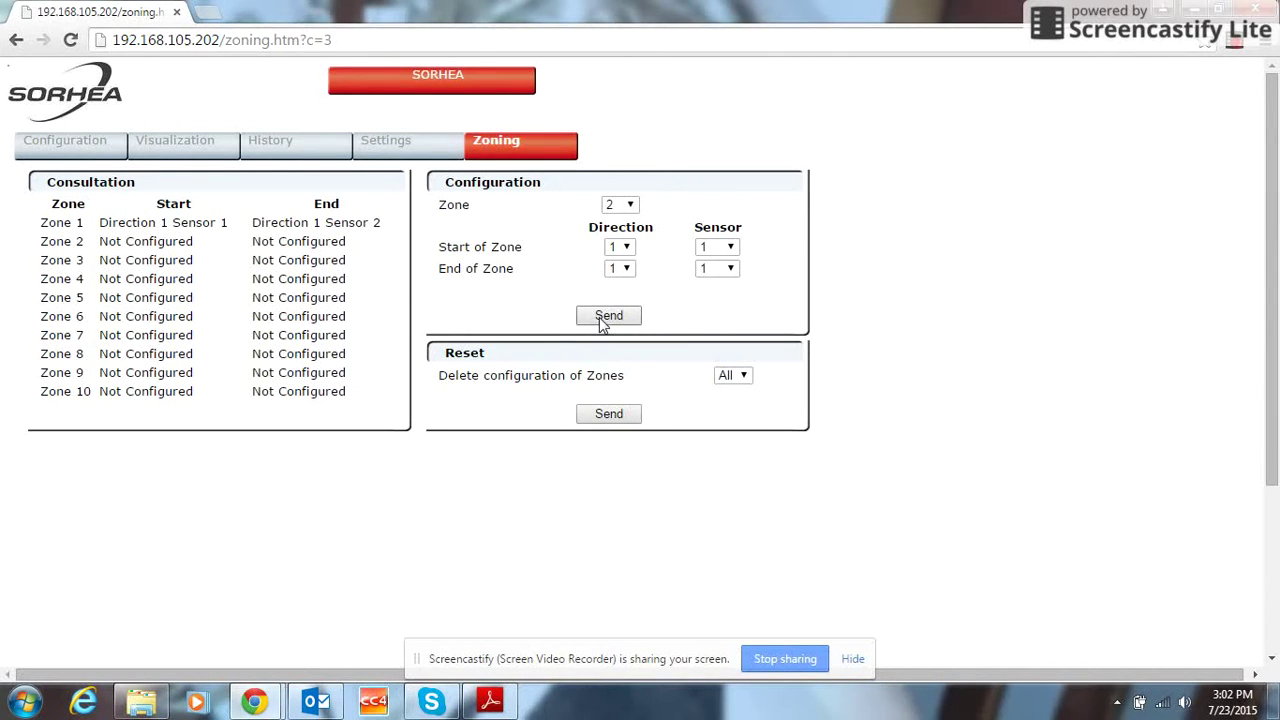
Step: Switch Direction 1 to Configuration mode in the sensitivity settings
left_click(403, 145)
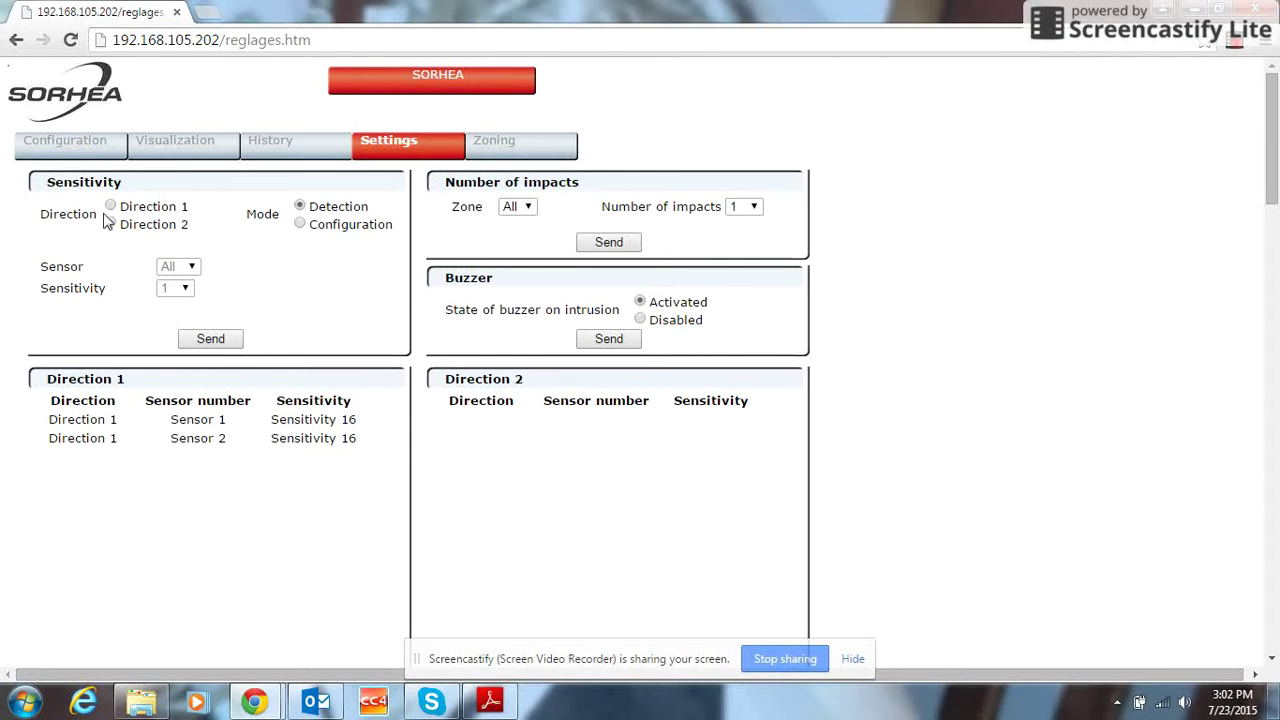
left_click(110, 206)
left_click(299, 224)
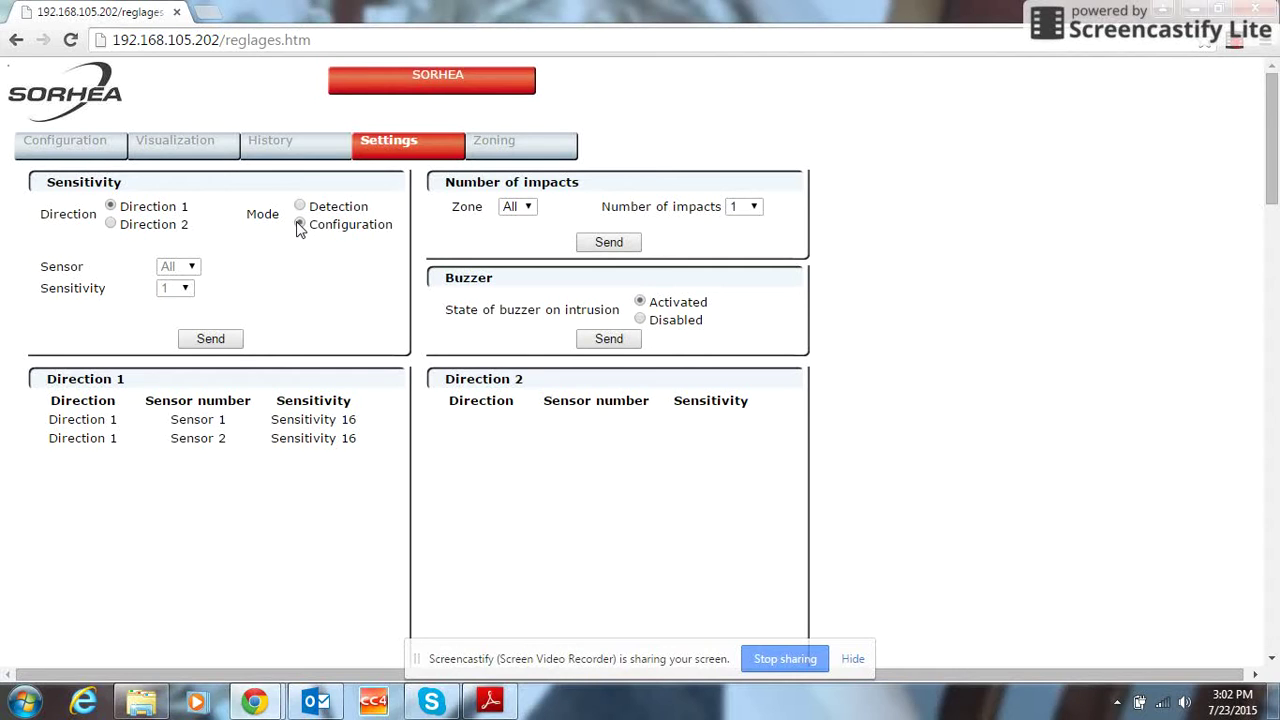
left_click(209, 342)
Step: Set the sensitivity of all Direction 1 sensors to 8
left_click(189, 268)
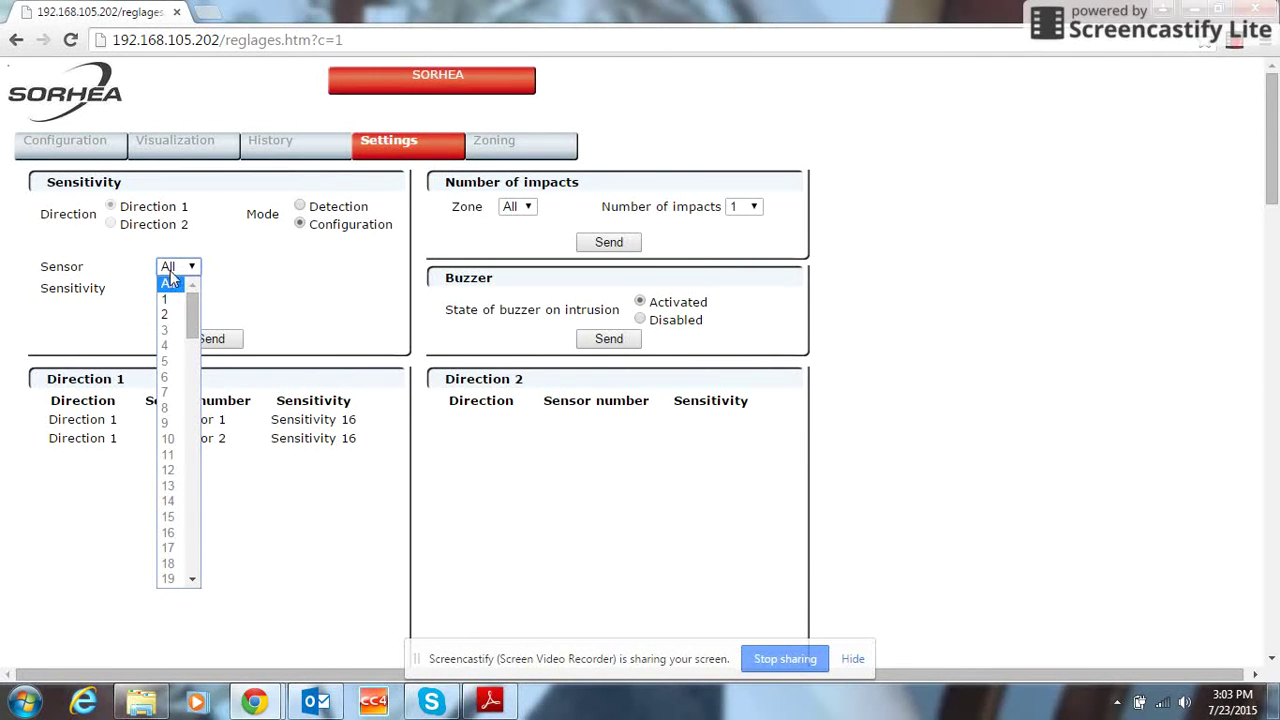
left_click(238, 279)
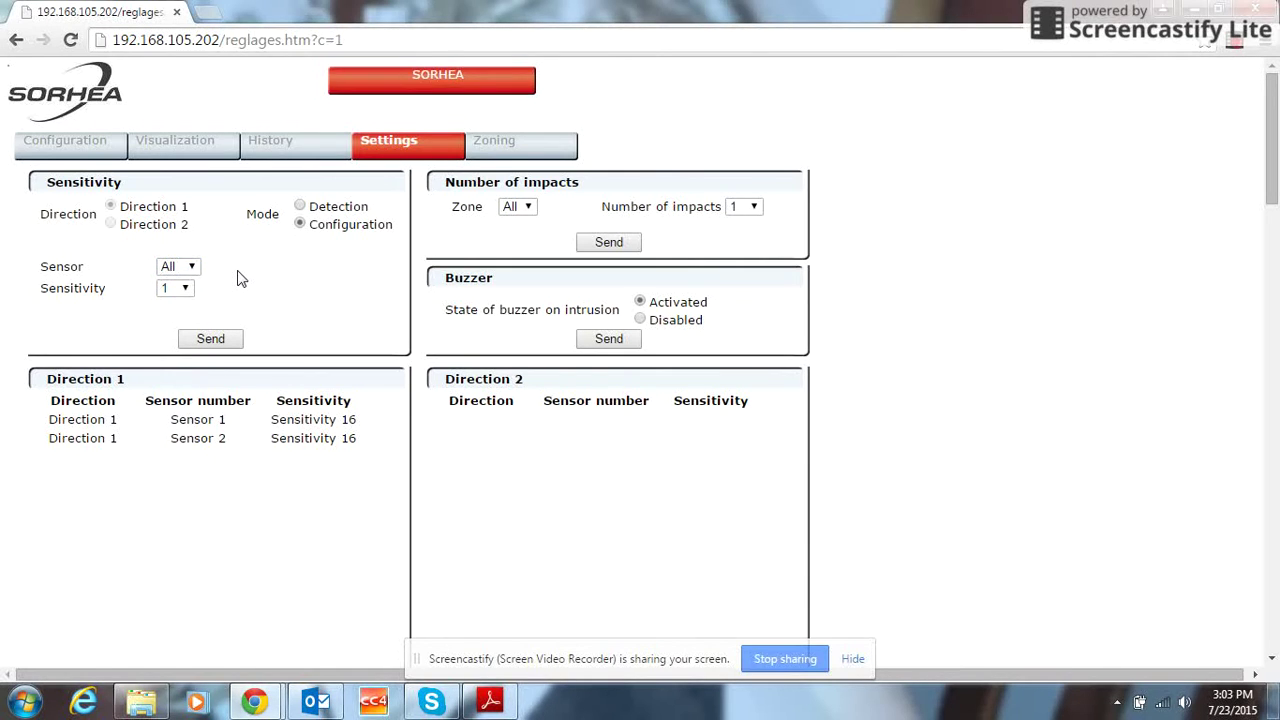
left_click(186, 289)
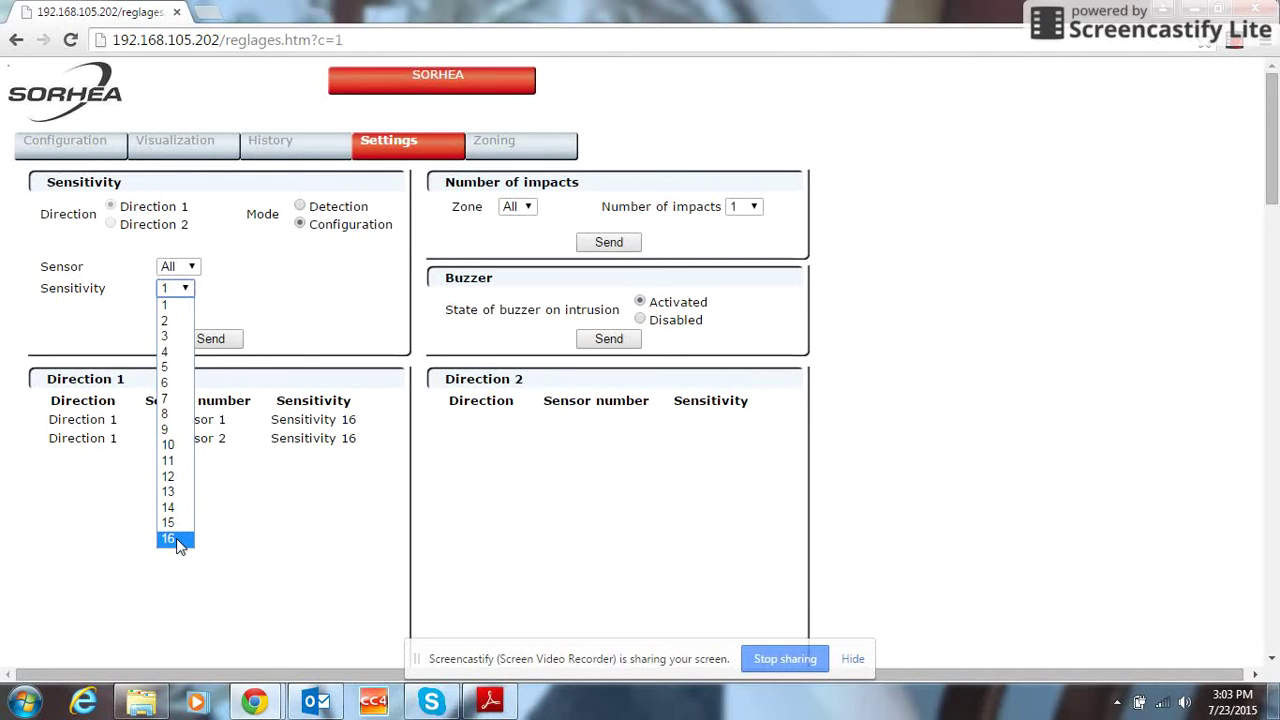
left_click(311, 292)
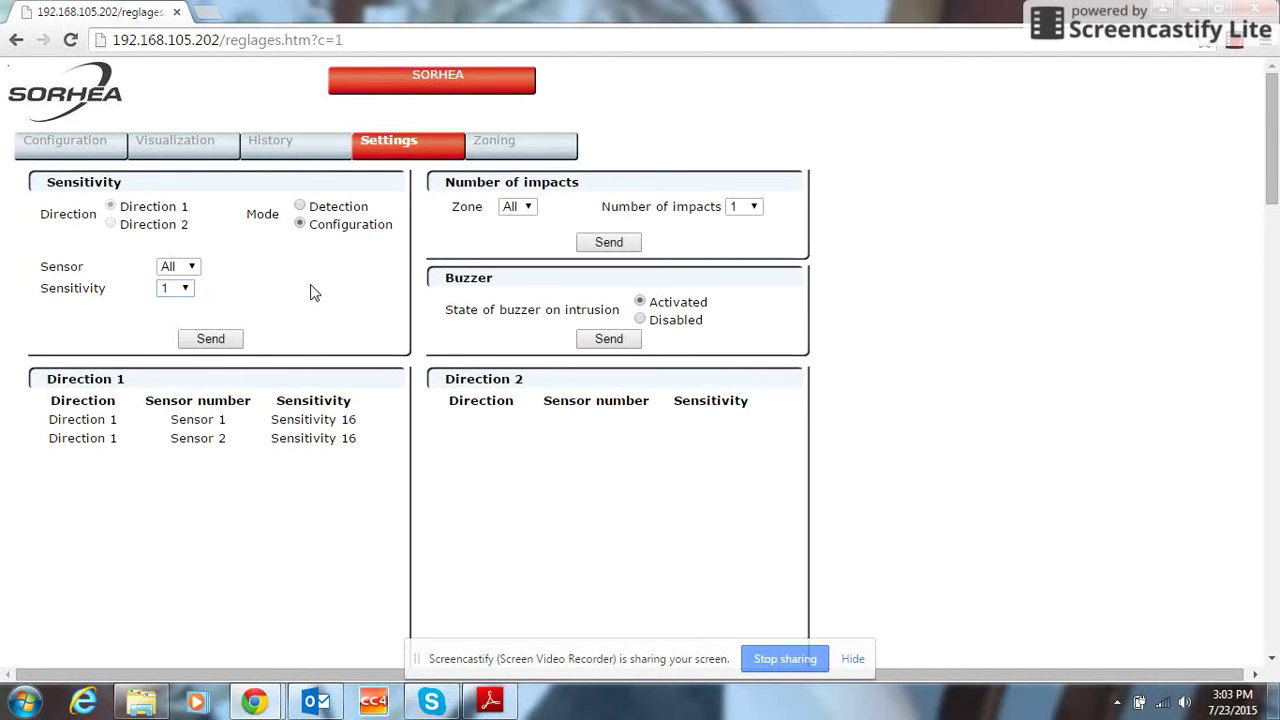
left_click(182, 293)
left_click(175, 413)
left_click(225, 342)
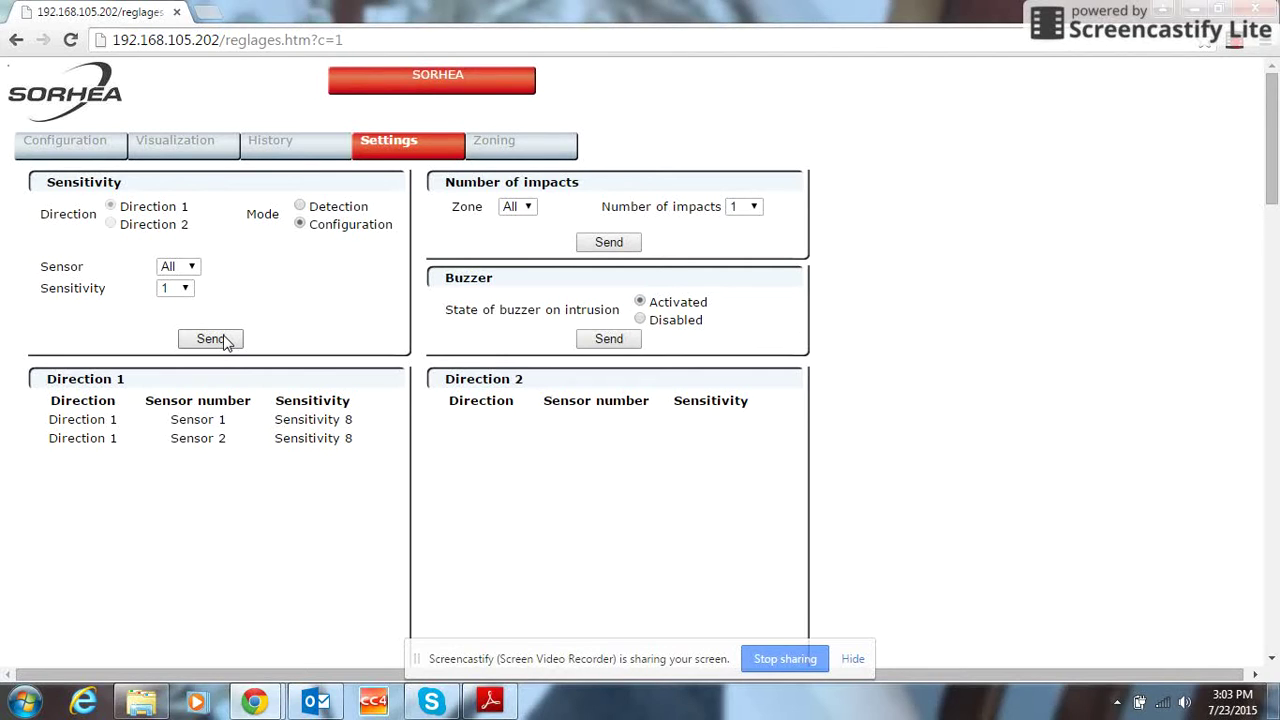
Step: Resend sensitivity 8 for all Direction 1 sensors and return the direction to Detection mode
left_click(176, 289)
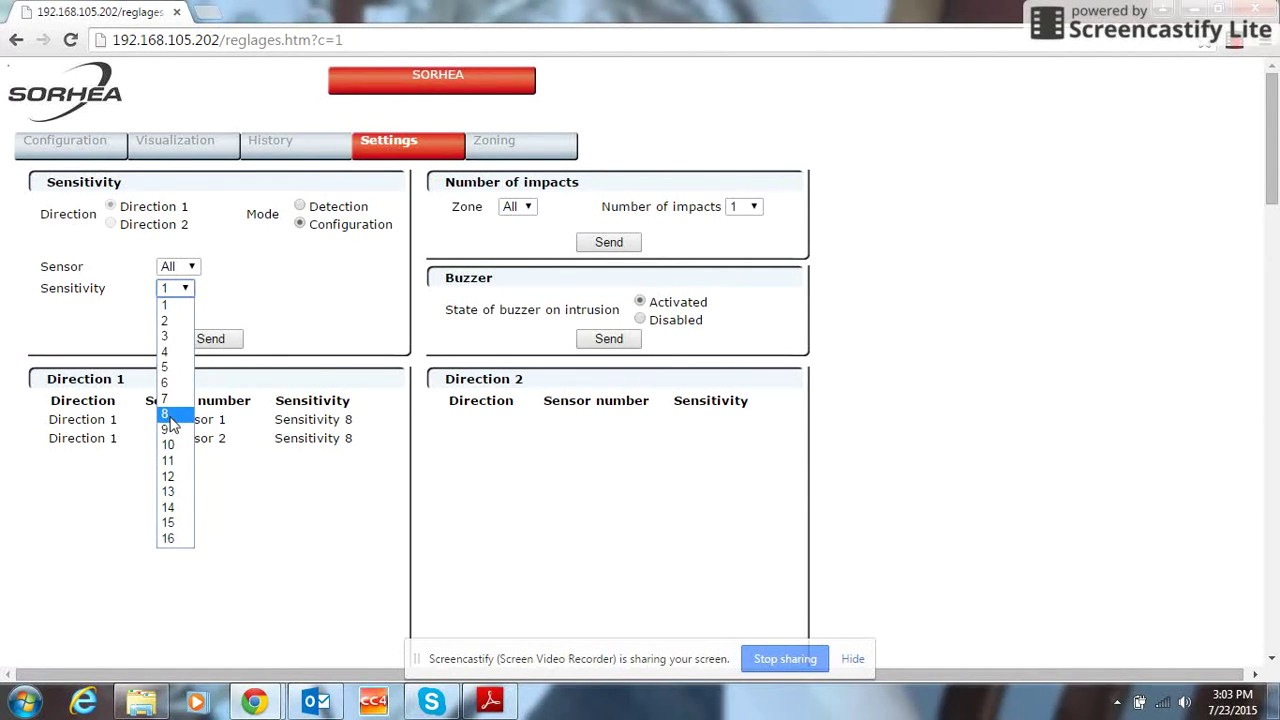
left_click(168, 414)
left_click(201, 339)
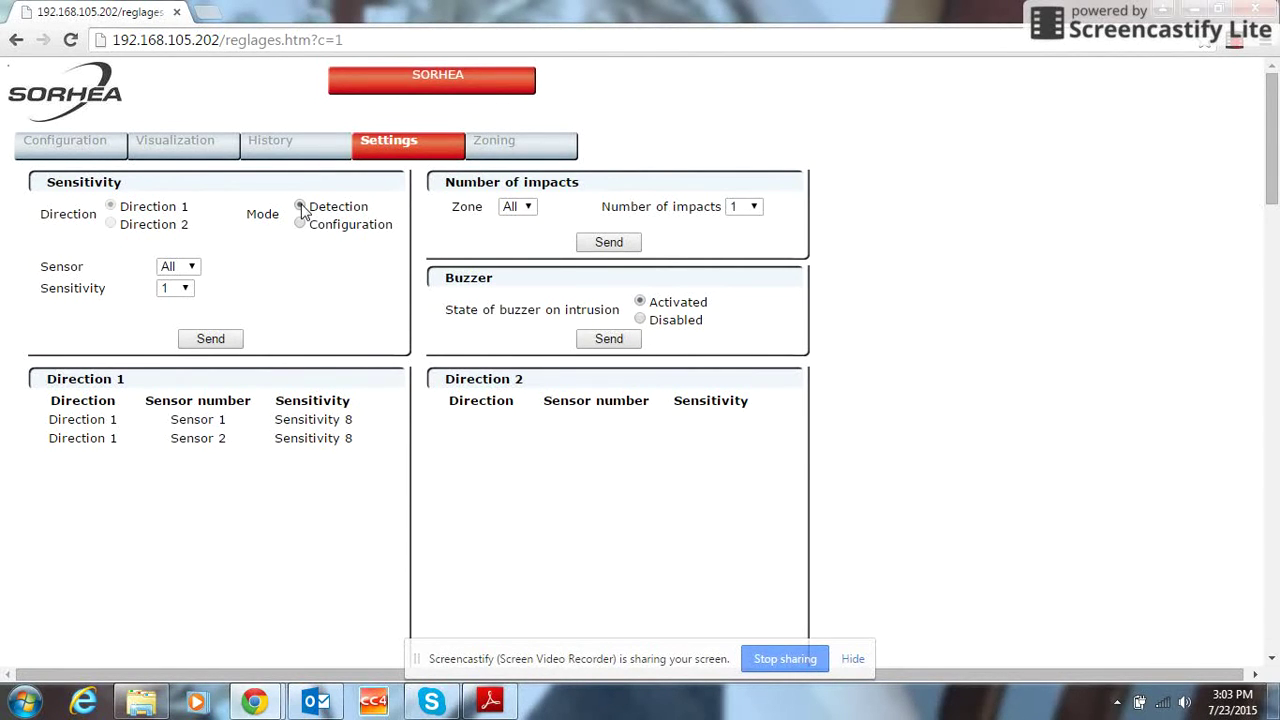
left_click(222, 340)
Step: Set the number of impacts to 2 for all zones and send the setting to the device
left_click(528, 215)
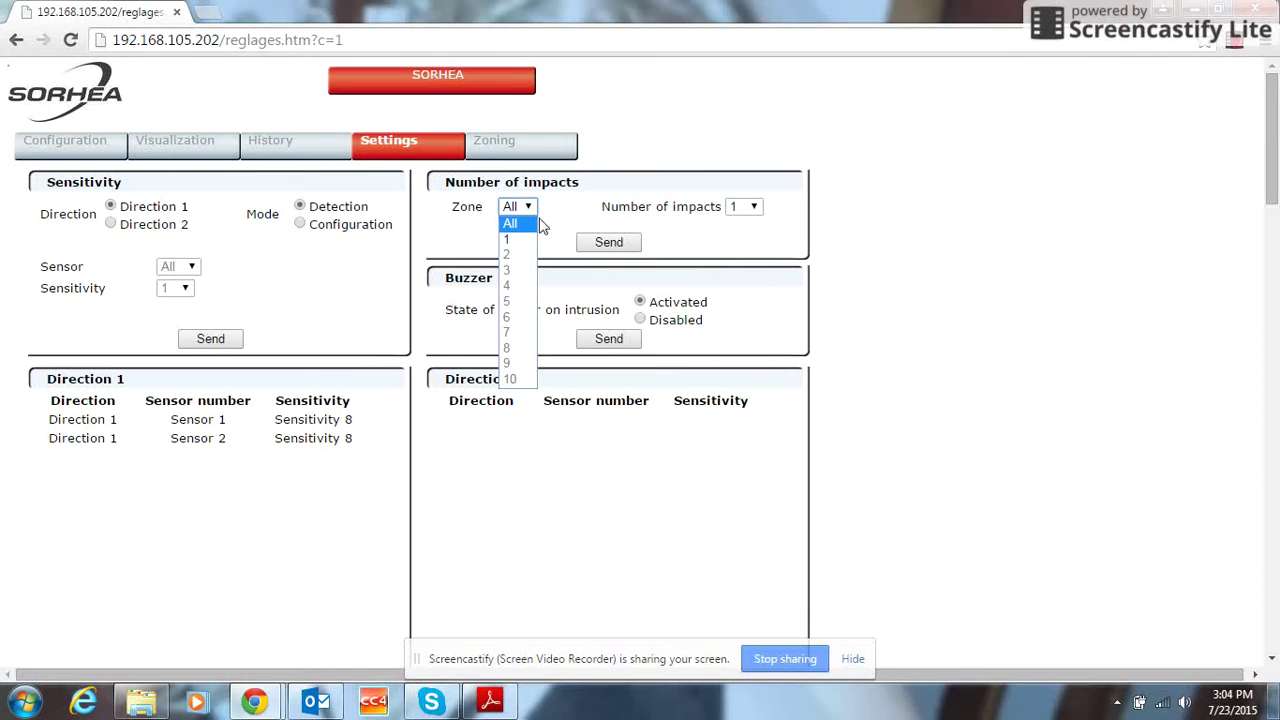
left_click(578, 219)
left_click(752, 208)
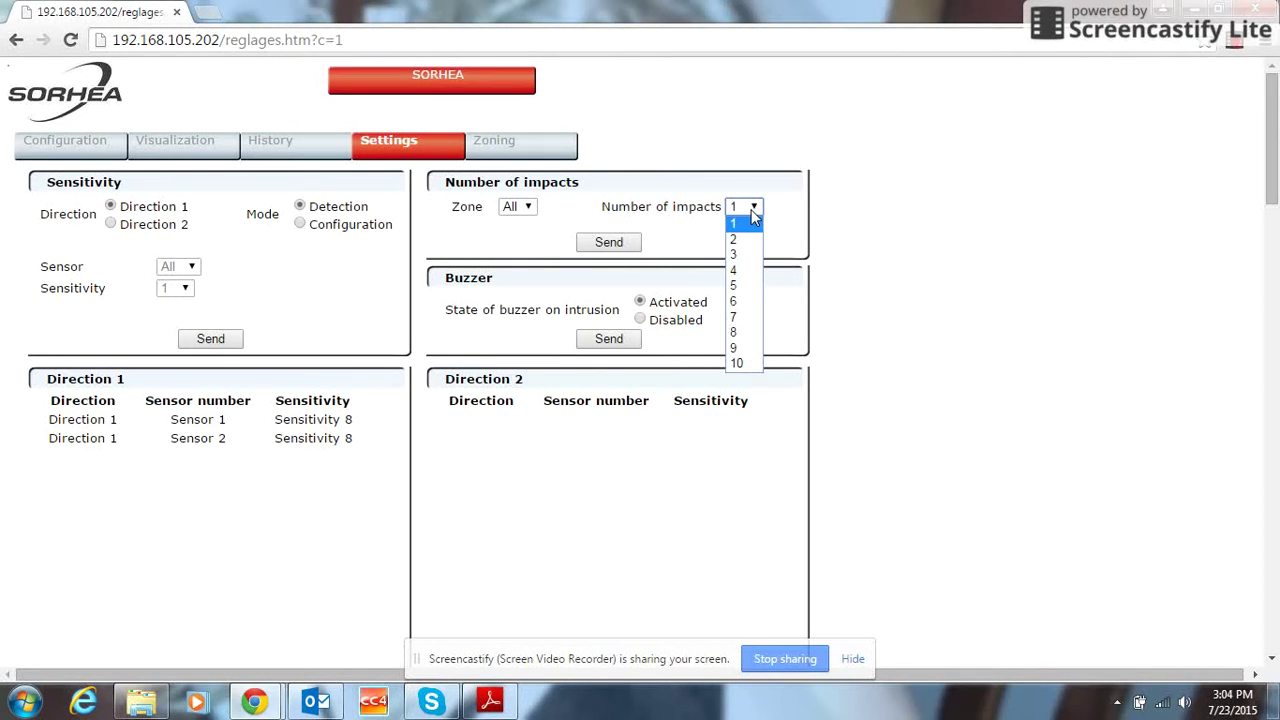
left_click(745, 239)
left_click(611, 244)
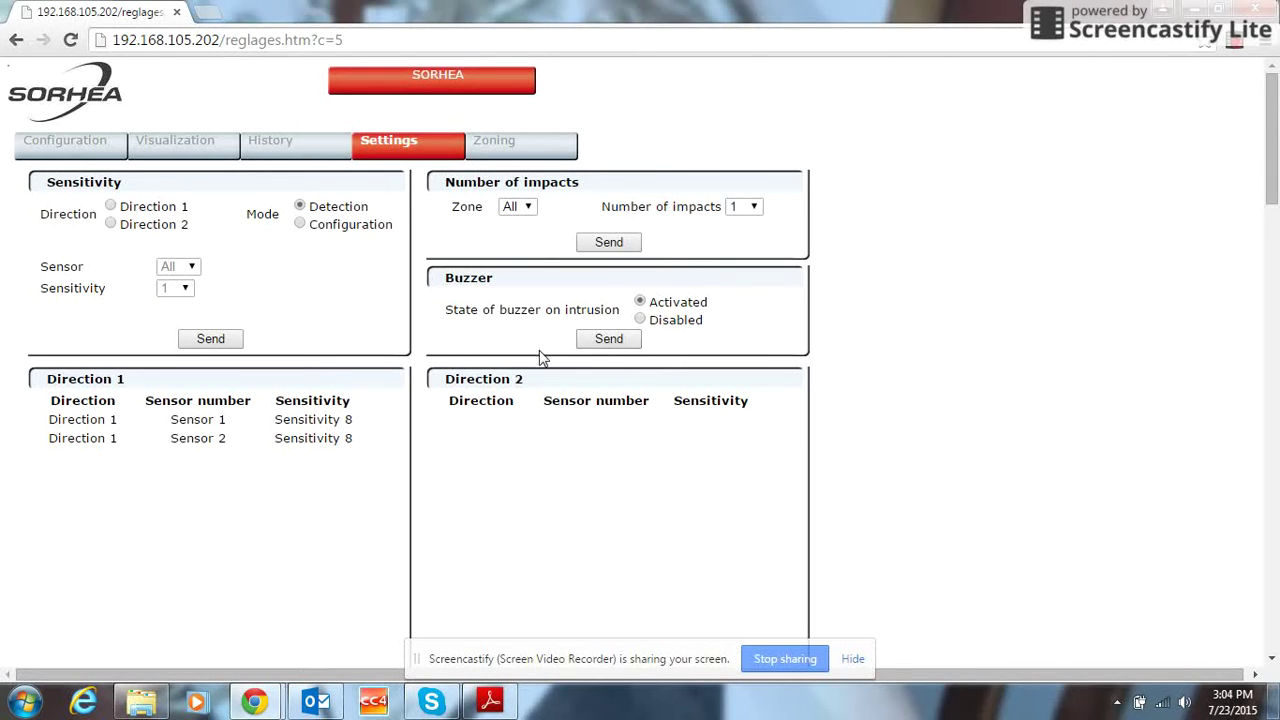
Step: Review the logged events in the device's history, from the latest configuration changes to older entries, and return to the Configuration page
left_click(278, 147)
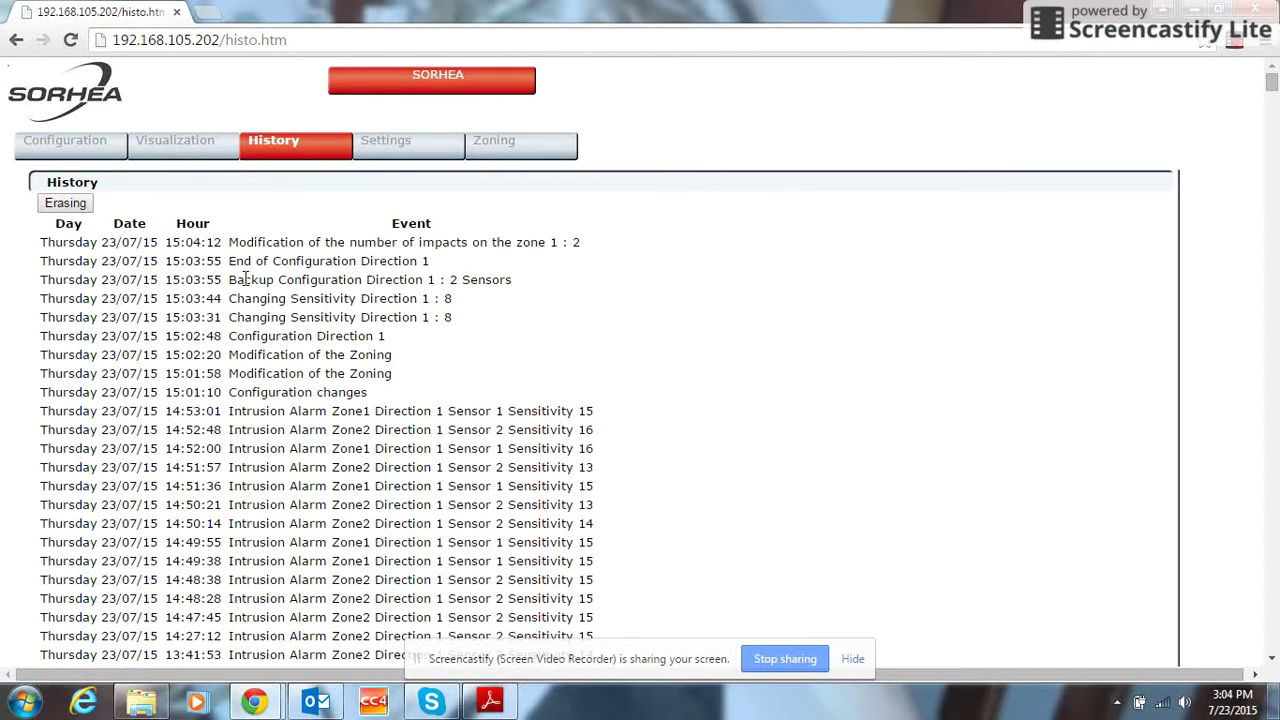
scroll(233, 560, "down", 10)
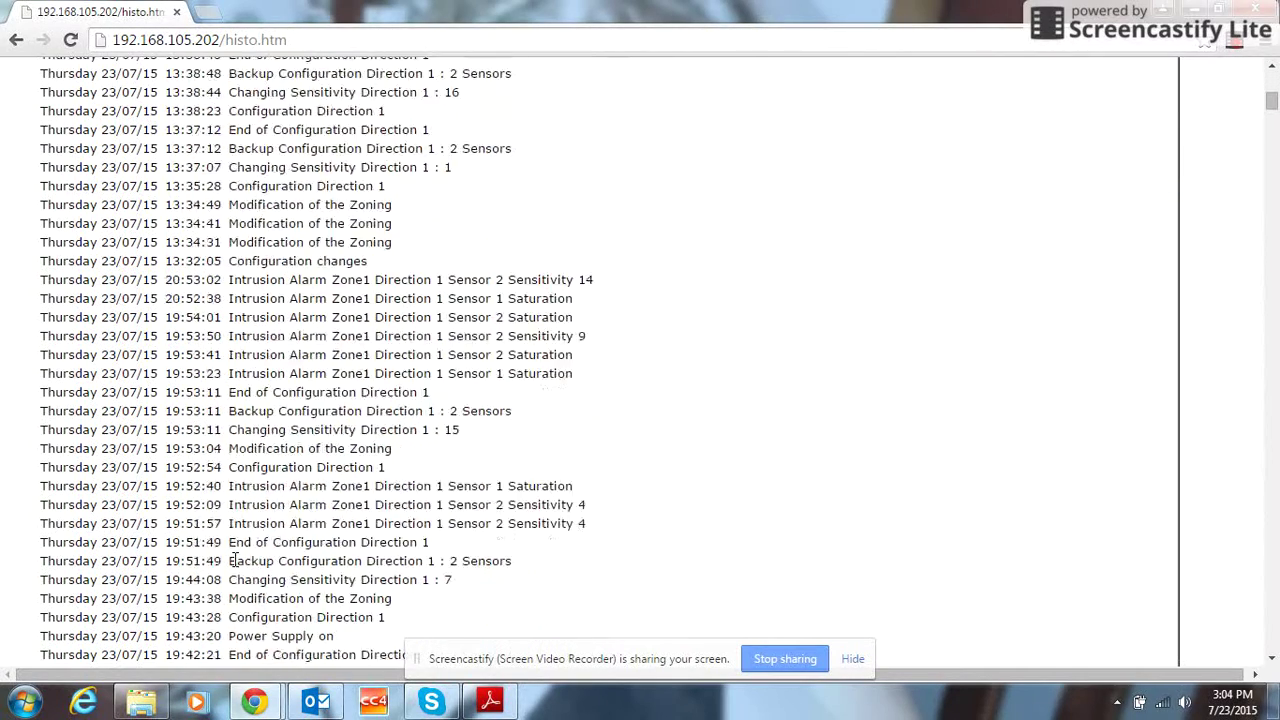
scroll(230, 555, "up", 9)
scroll(228, 550, "up", 1)
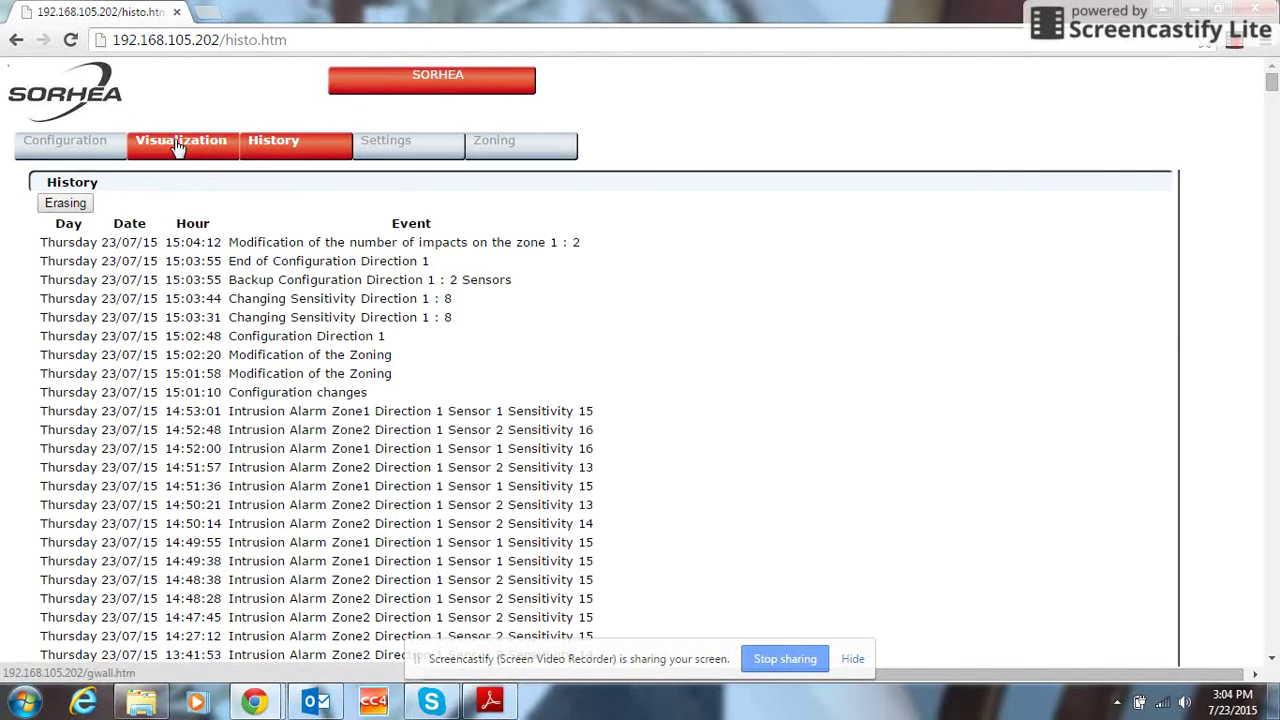
left_click(95, 145)
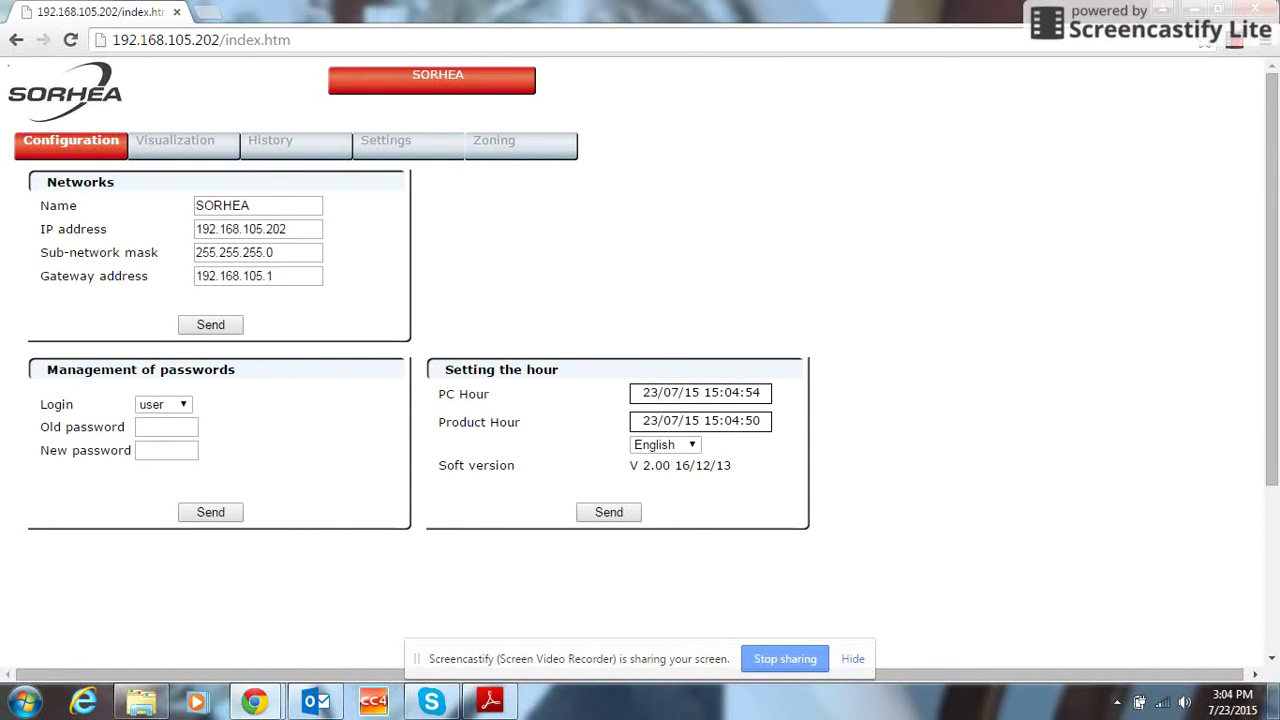
left_click(1236, 45)
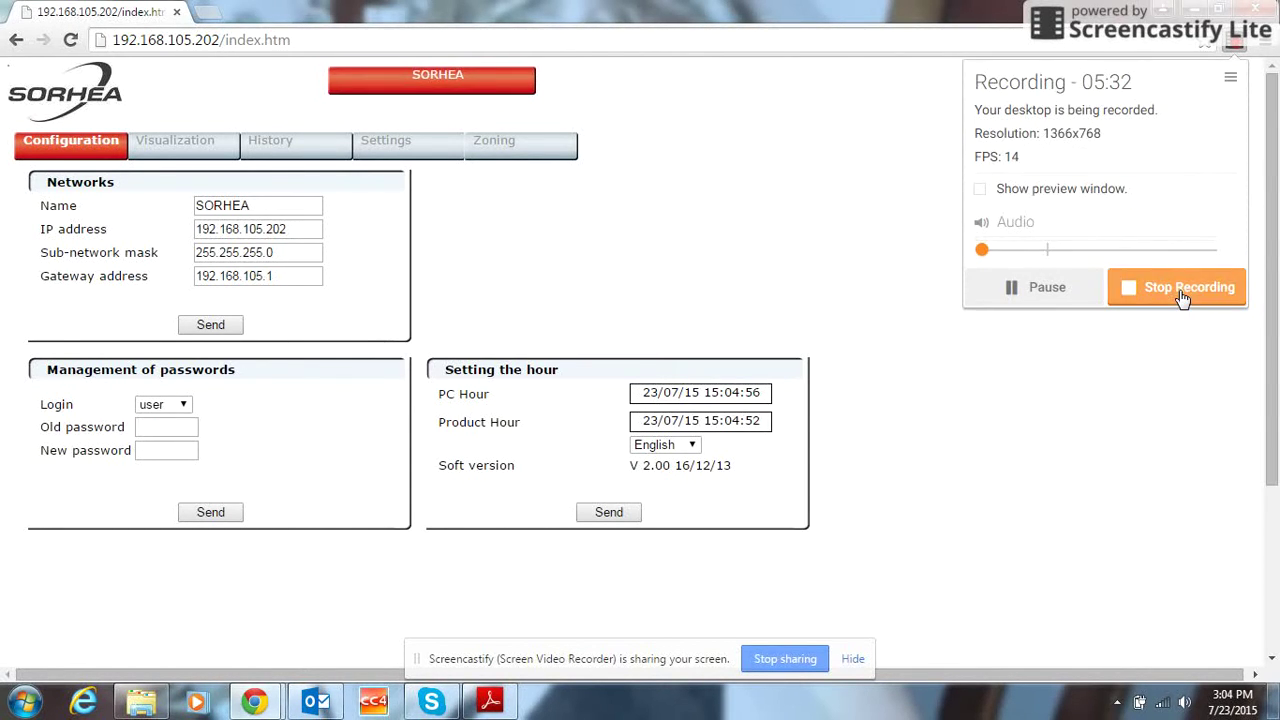